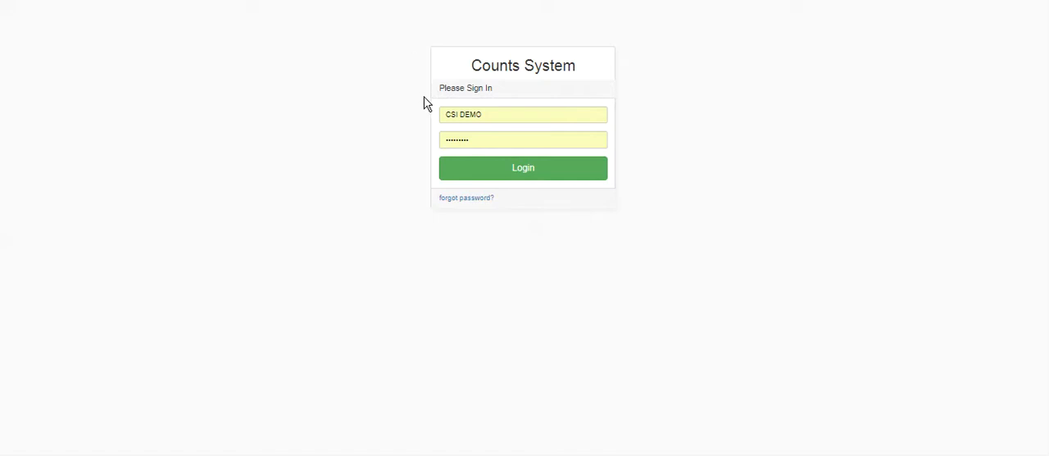
Sign in to the Counts System with the prefilled credentials and display the list of selection categories
left_click(530, 171)
left_click(530, 172)
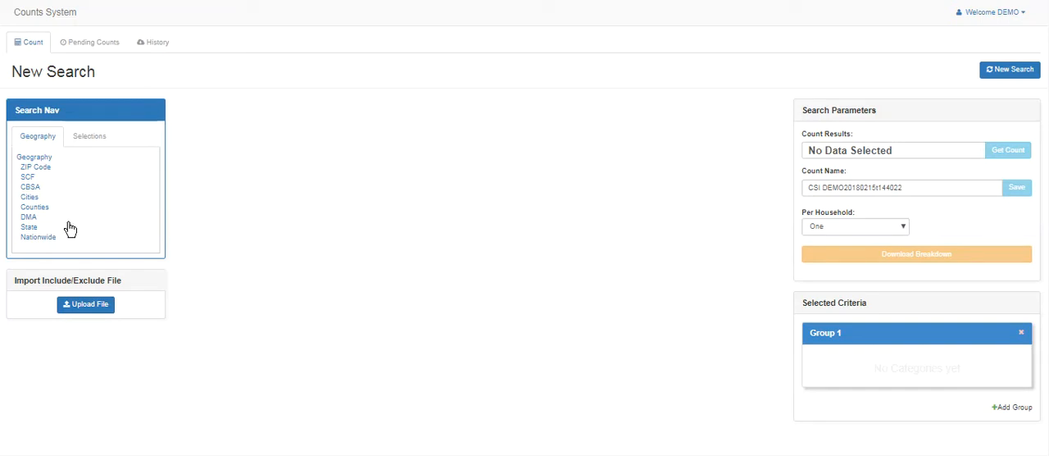
left_click(88, 144)
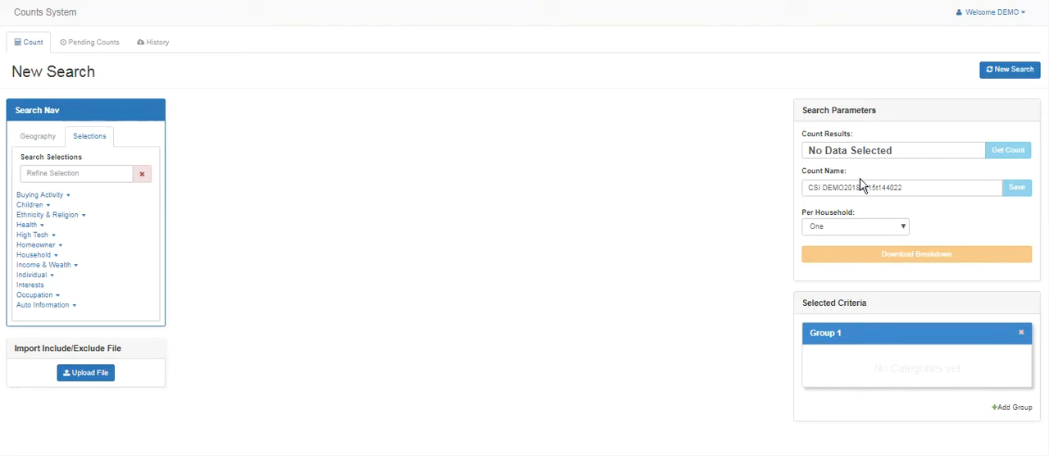
Replace the default count name with "Count Example"
left_click_drag(916, 187, 805, 188)
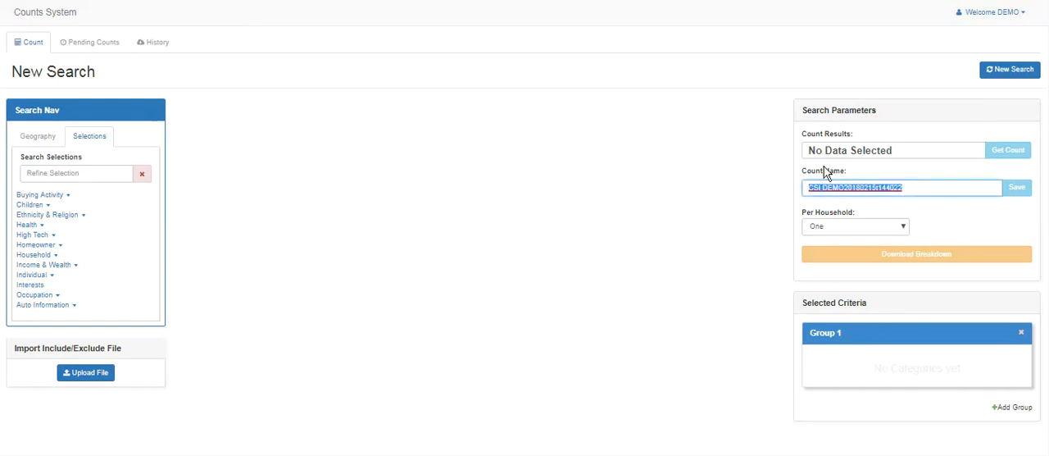
type("Count Example")
left_click(924, 224)
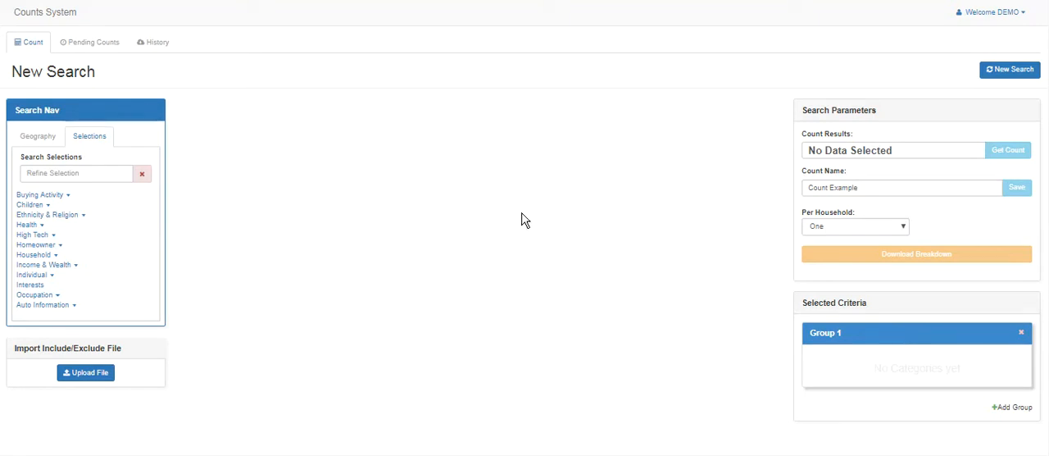
Search the ZIP Code geography for the copied list of Boca Raton ZIP codes, 33427 to 33499
left_click(31, 141)
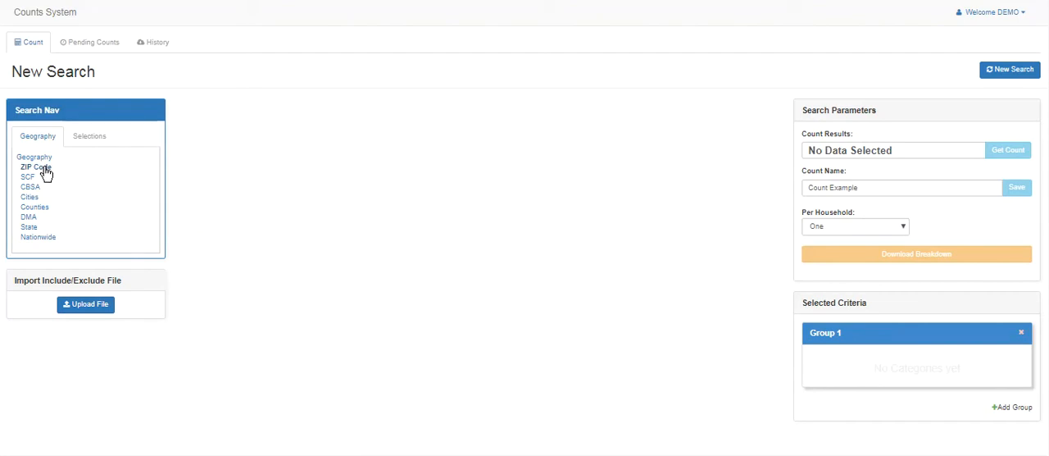
left_click(38, 169)
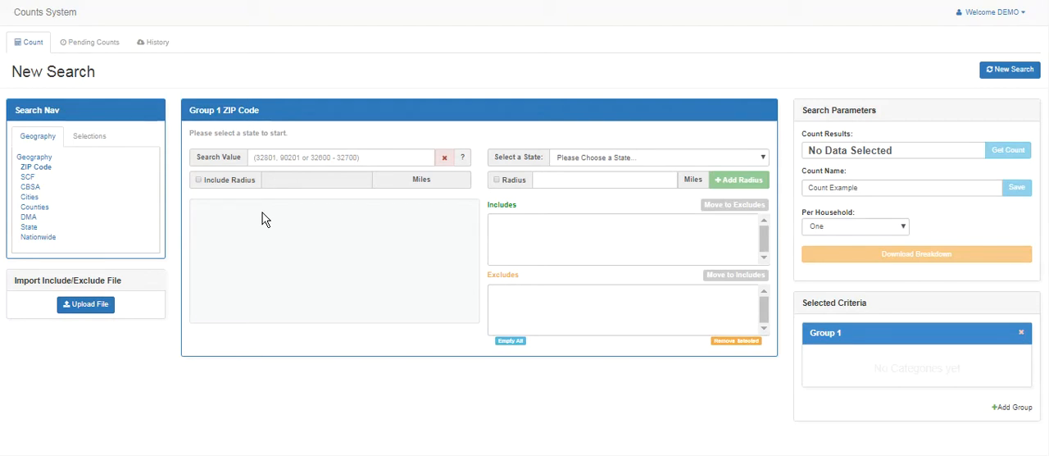
left_click(89, 309)
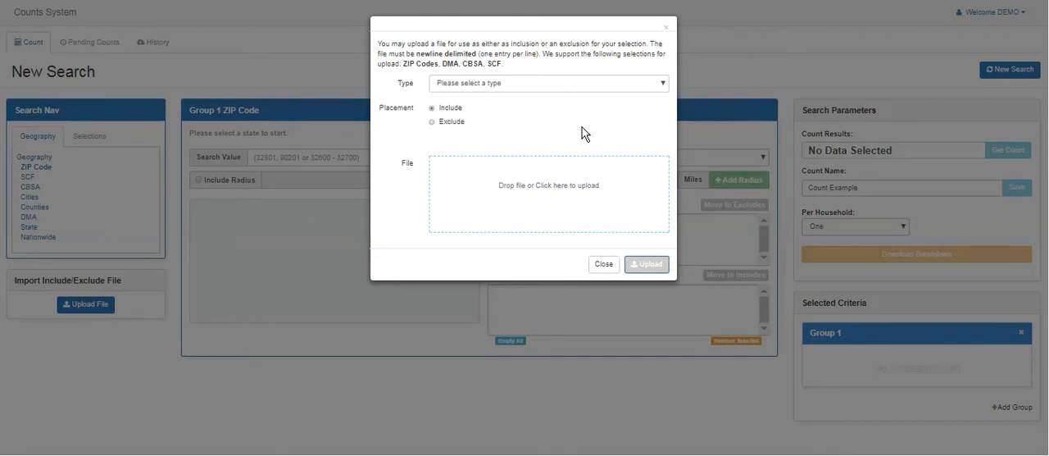
left_click(665, 32)
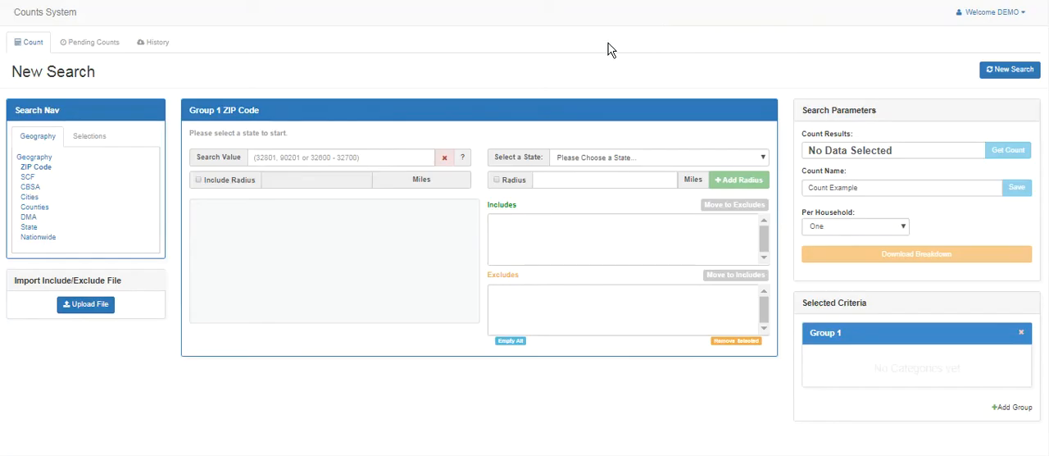
left_click(290, 156)
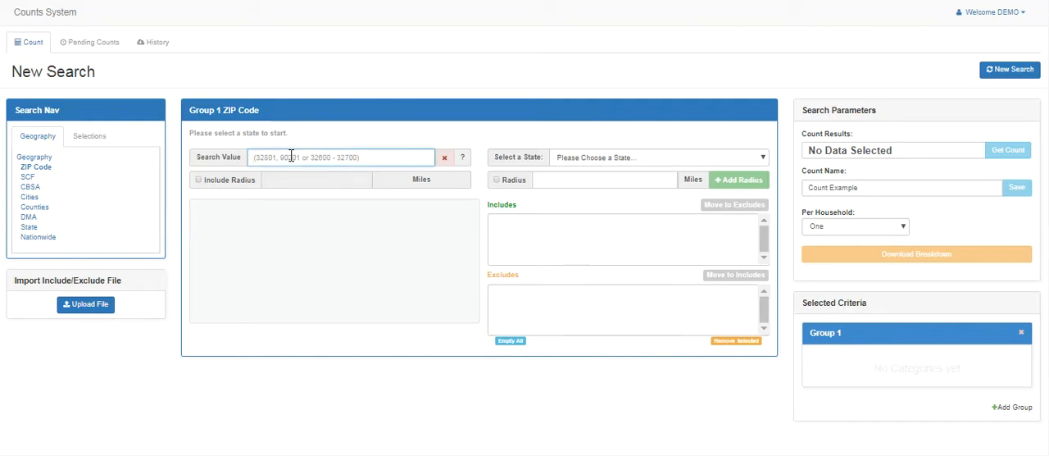
key("ctrl+v")
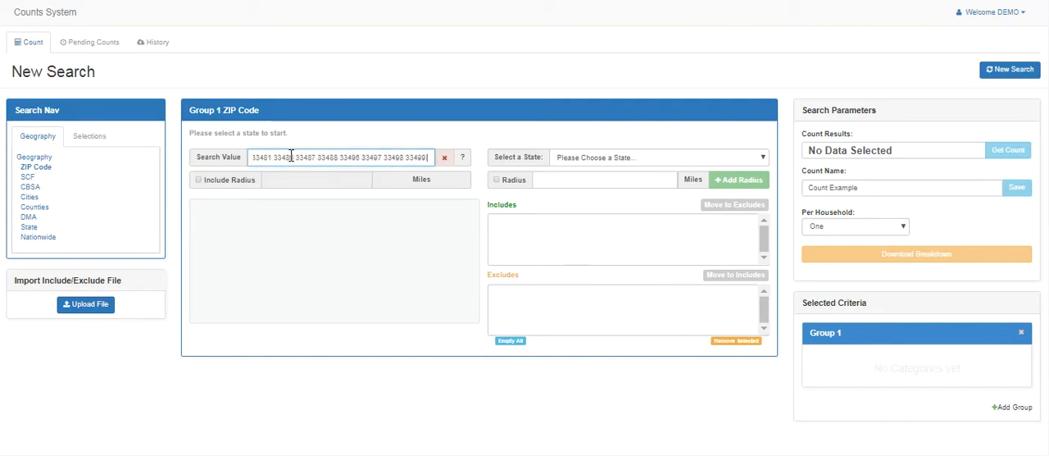
key("Return")
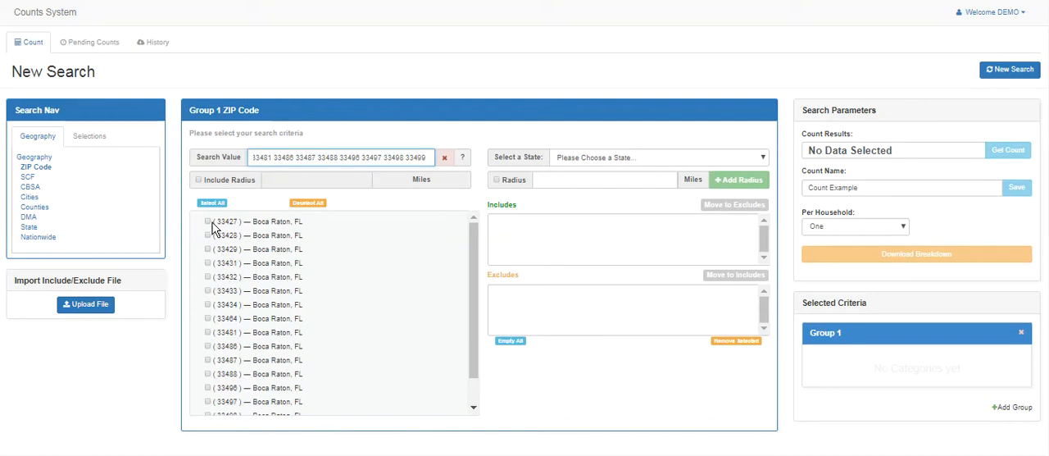
Try including all listed ZIP codes without a radius, review them under Group 1, and deselect them all
left_click(212, 203)
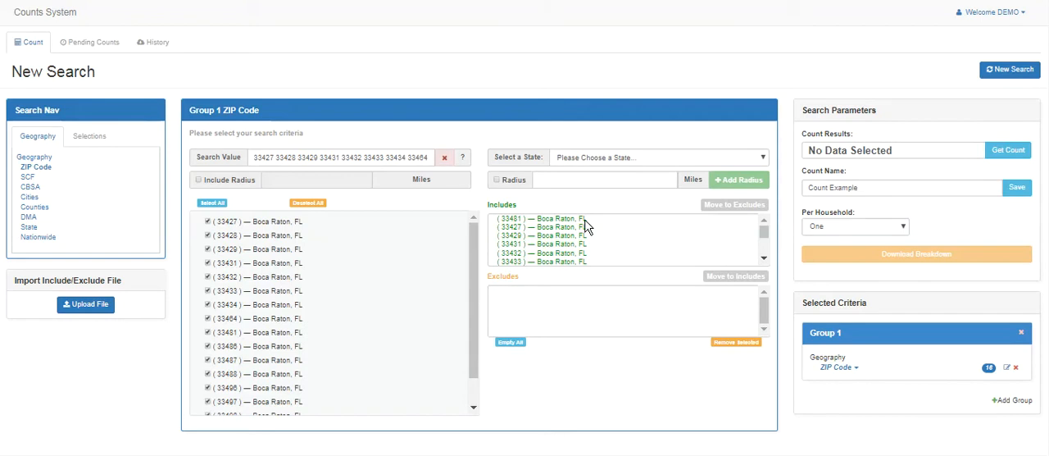
left_click(836, 369)
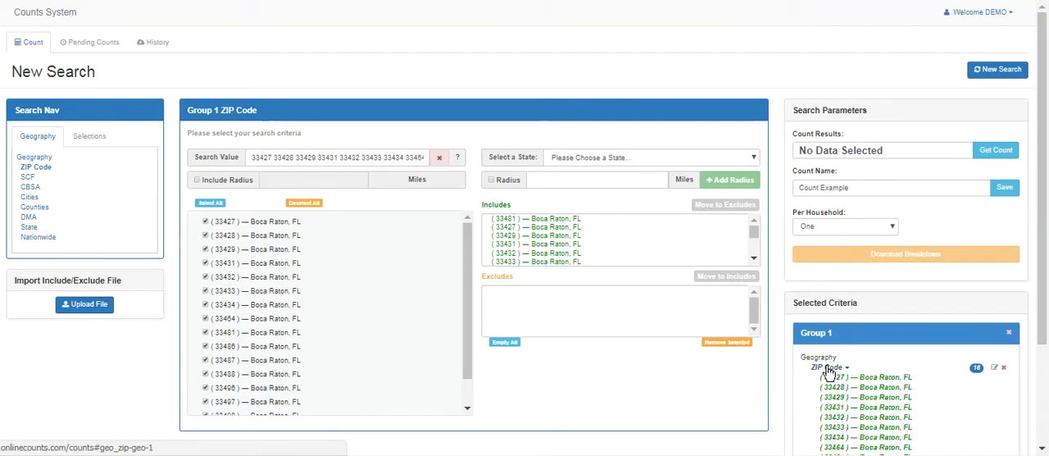
left_click(826, 368)
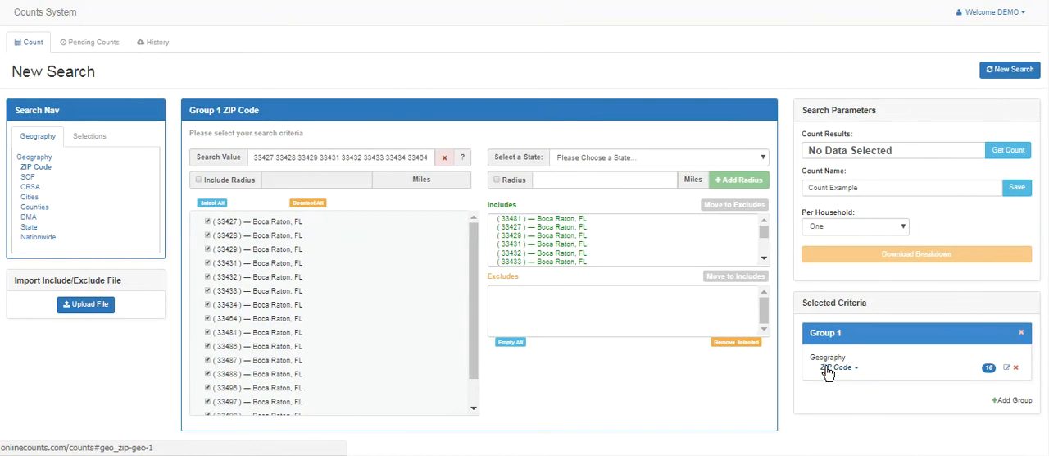
left_click(317, 204)
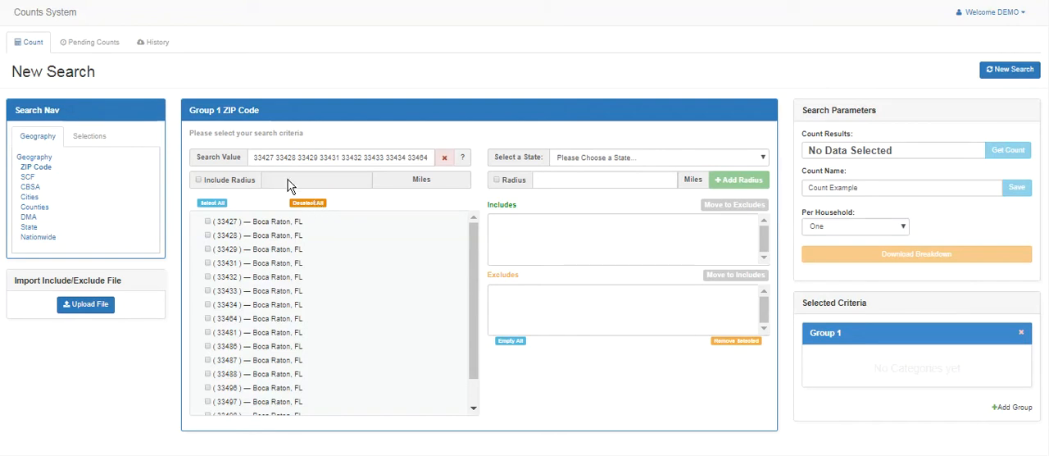
Include all listed Boca Raton ZIP codes with an 8-mile radius and expand the ZIP Code criteria under Group 1
left_click(199, 181)
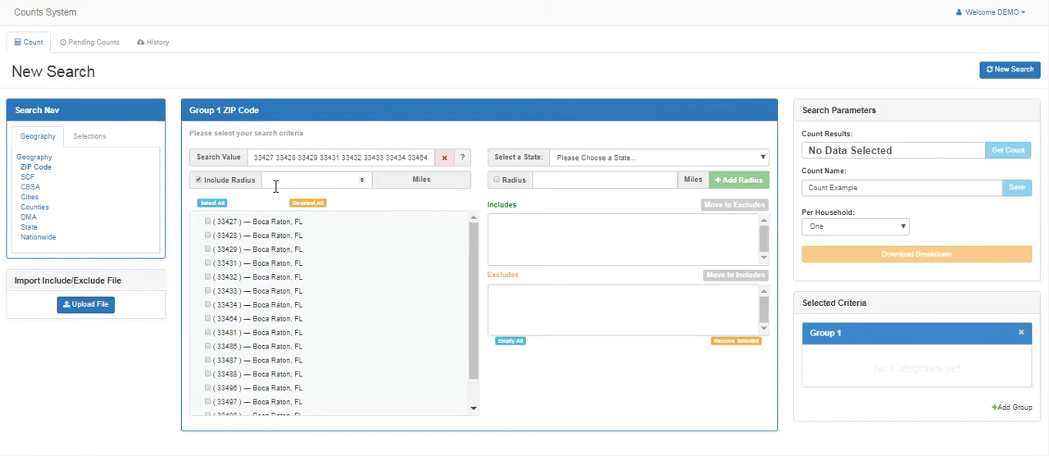
left_click(283, 180)
type("8")
left_click(282, 195)
left_click(213, 203)
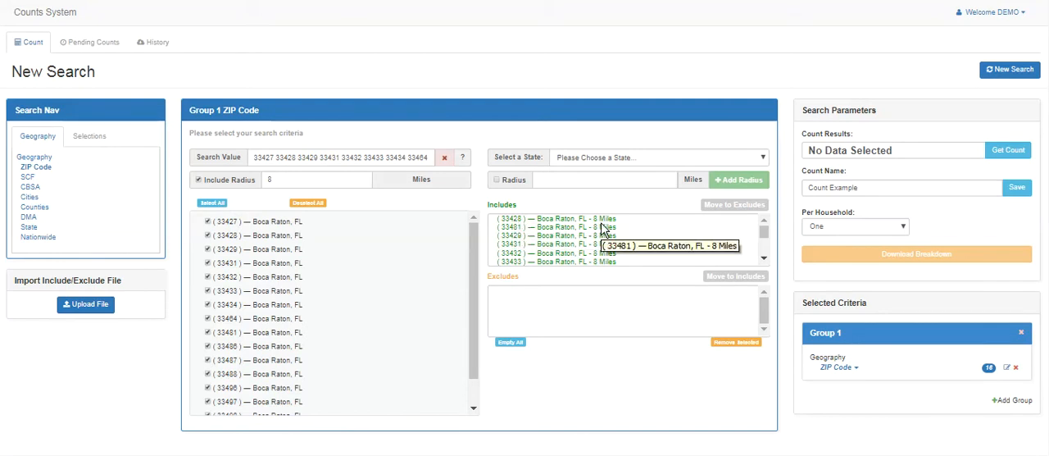
left_click(838, 368)
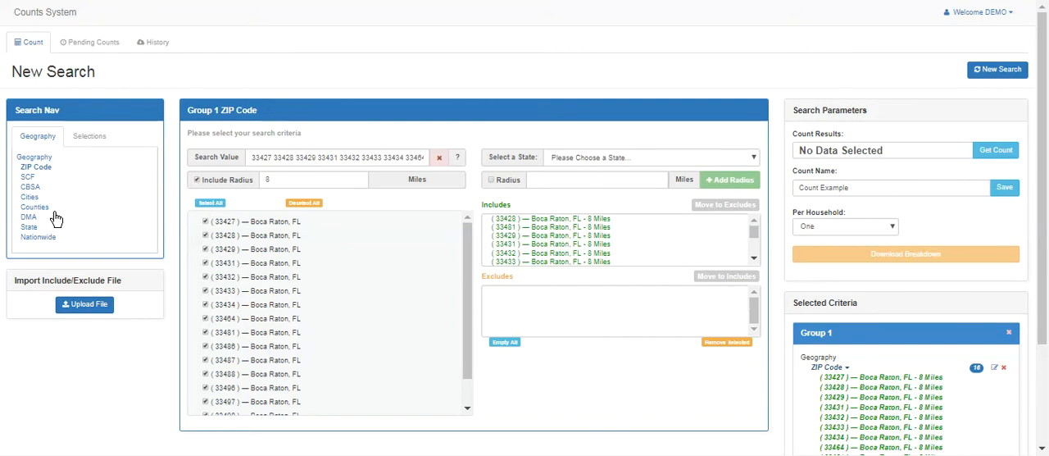
Examine the filter options in the Children and Homeowner selections, including Presence of Children, Homeowner / Renter, First Time Homeowner and Property Type
left_click(88, 137)
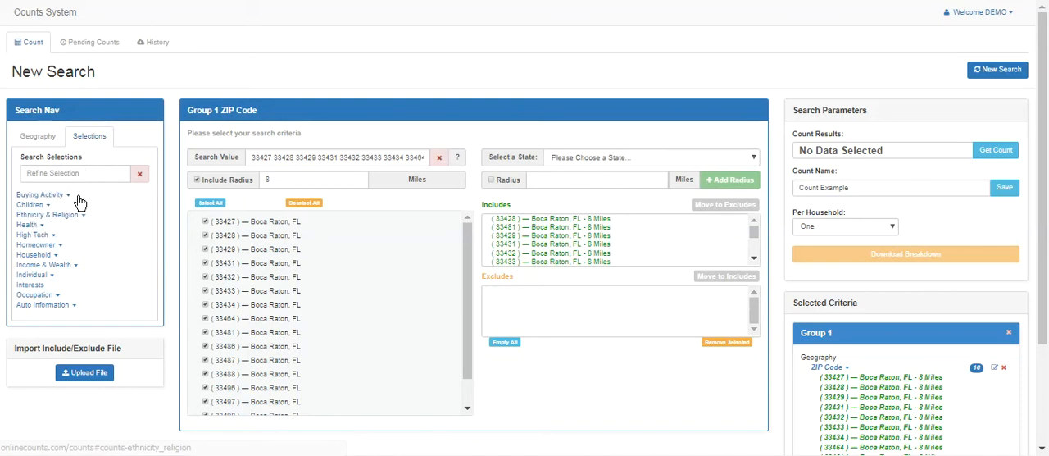
left_click(36, 209)
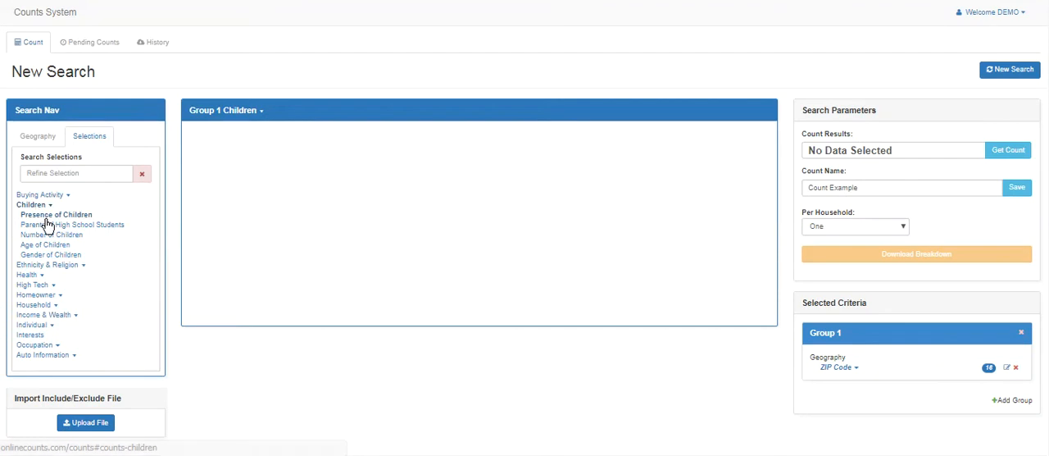
left_click(39, 218)
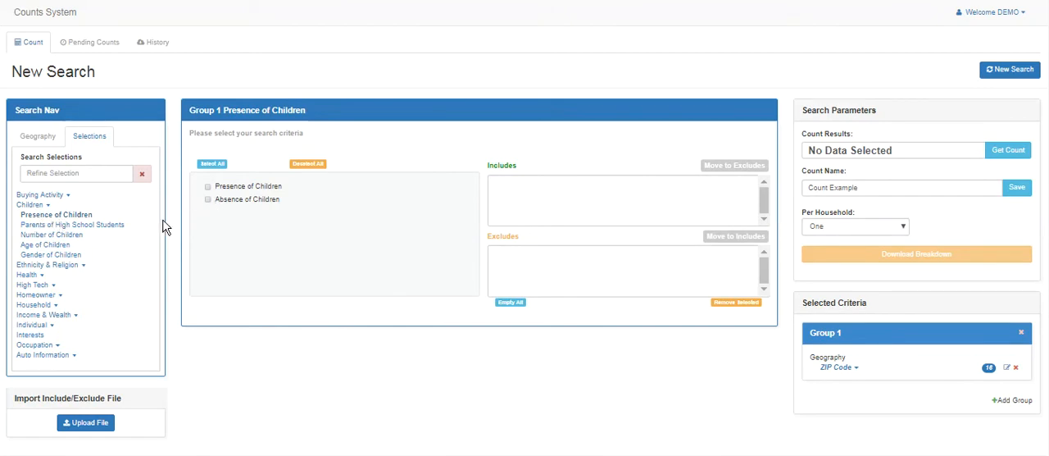
left_click(74, 225)
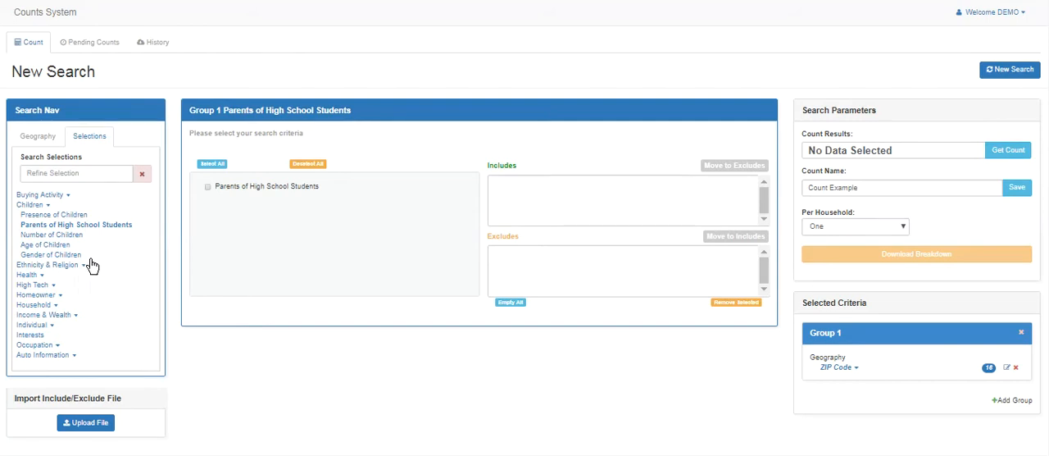
left_click(34, 295)
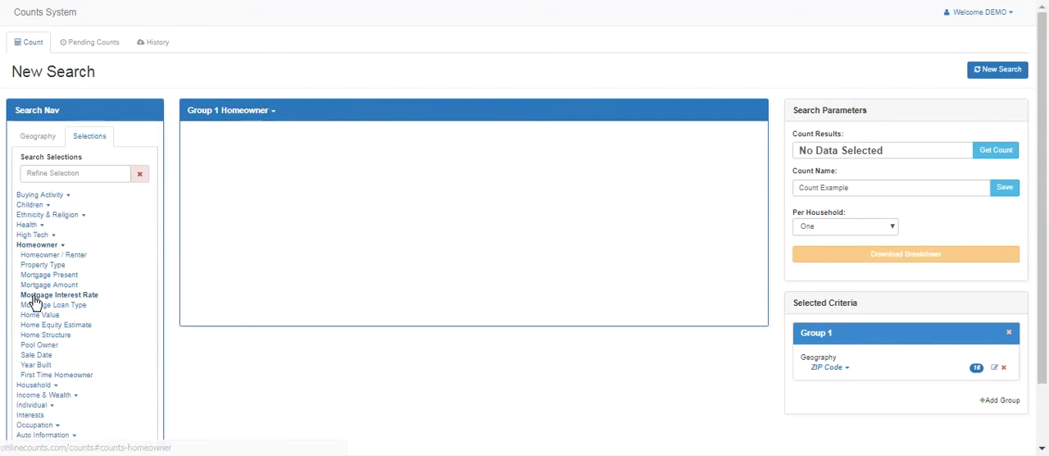
left_click(76, 257)
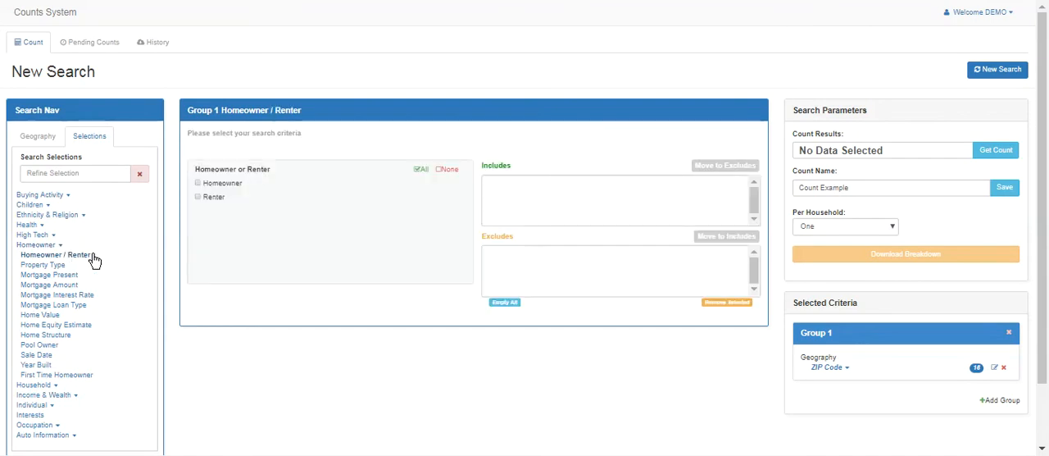
left_click(82, 377)
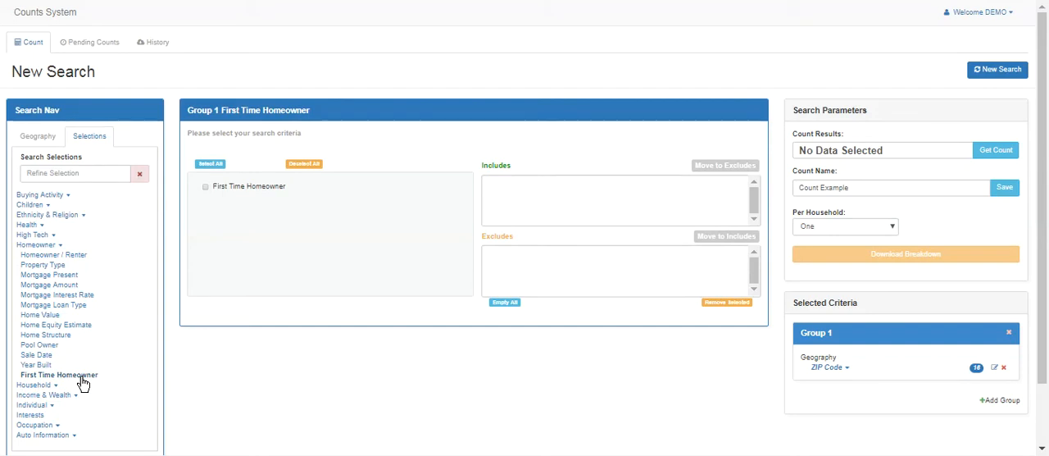
left_click(50, 348)
left_click(57, 267)
left_click(36, 244)
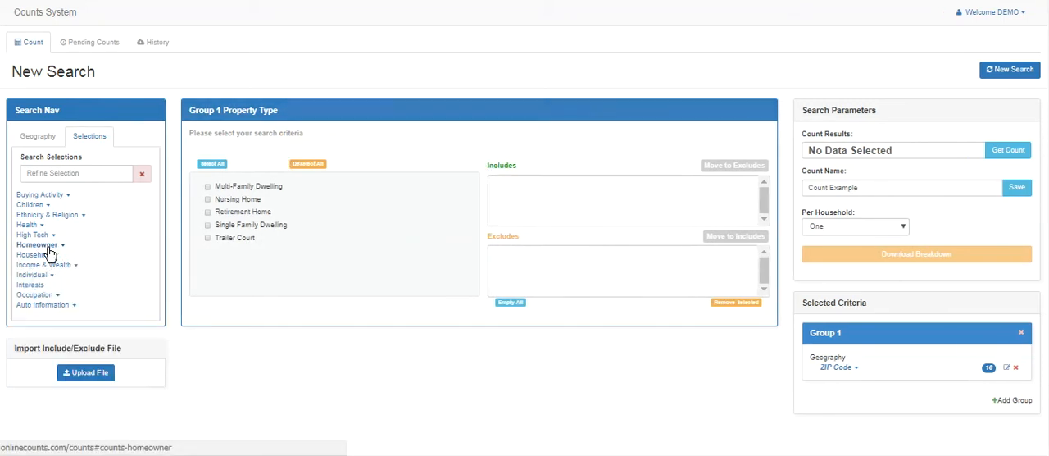
Examine the Age and Gender options under Individual and the Auto Intenders, Make And Model, Auto Year and Auto Owner options under Auto Information
left_click(34, 276)
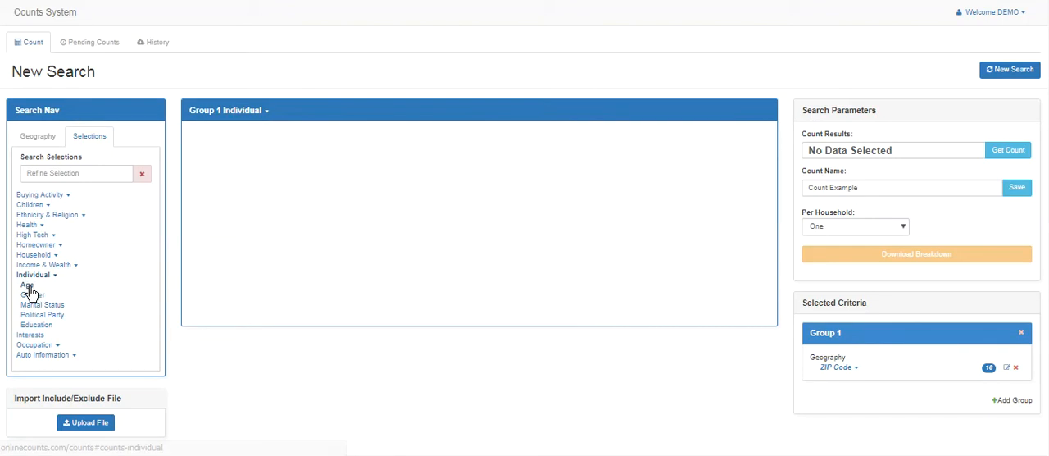
left_click(29, 287)
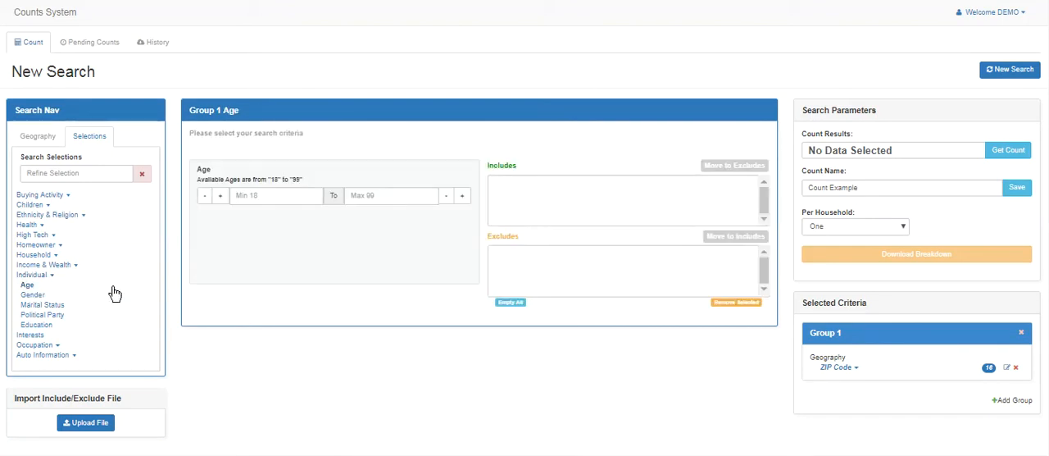
left_click(33, 295)
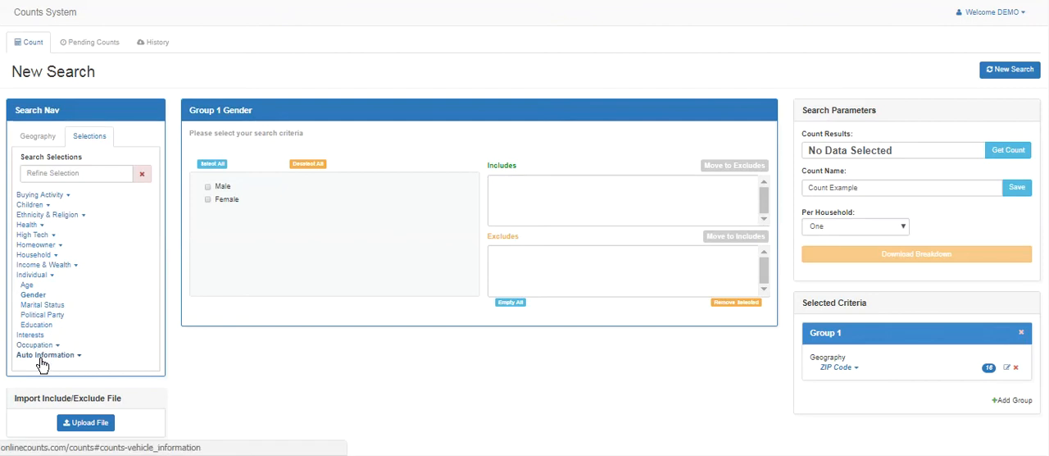
left_click(40, 359)
left_click(47, 317)
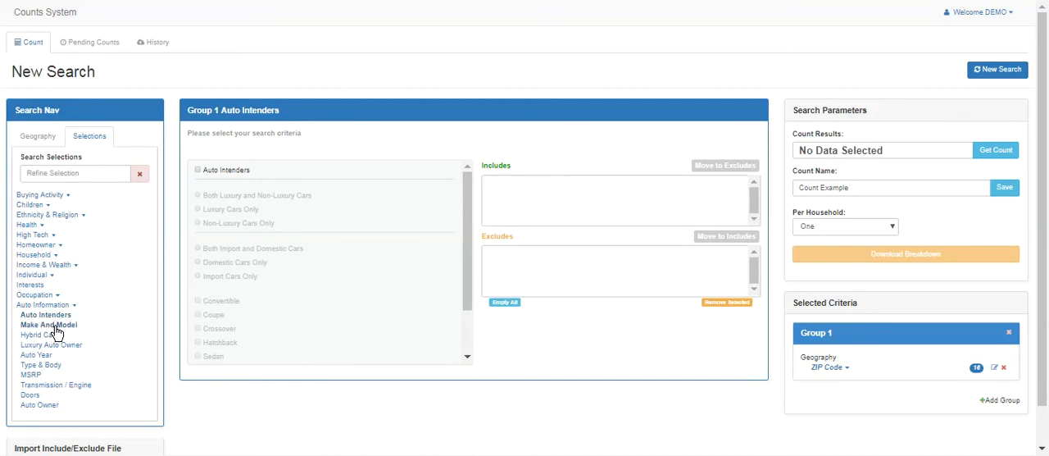
left_click(51, 324)
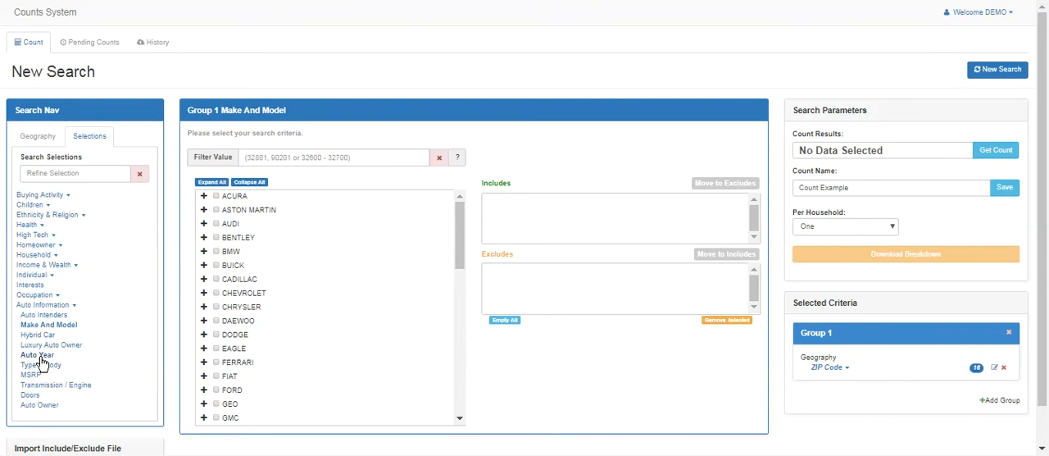
left_click(38, 355)
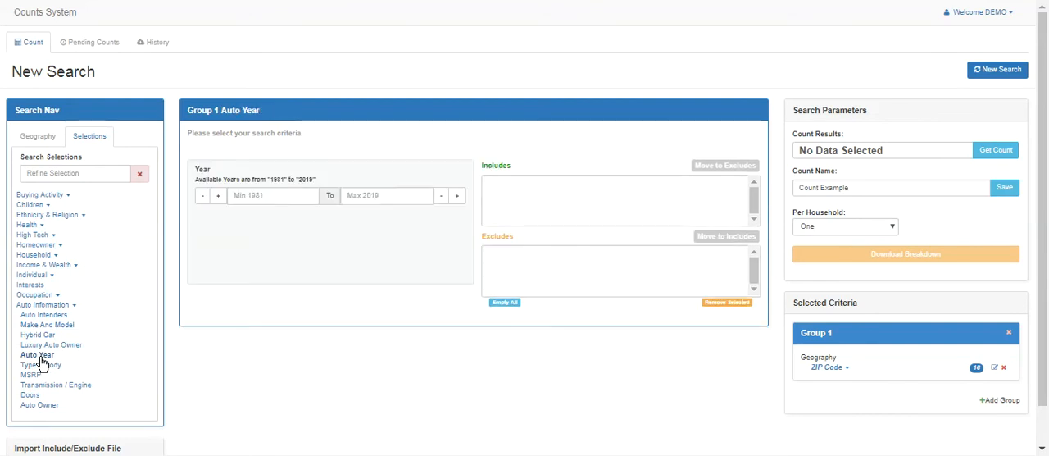
left_click(47, 406)
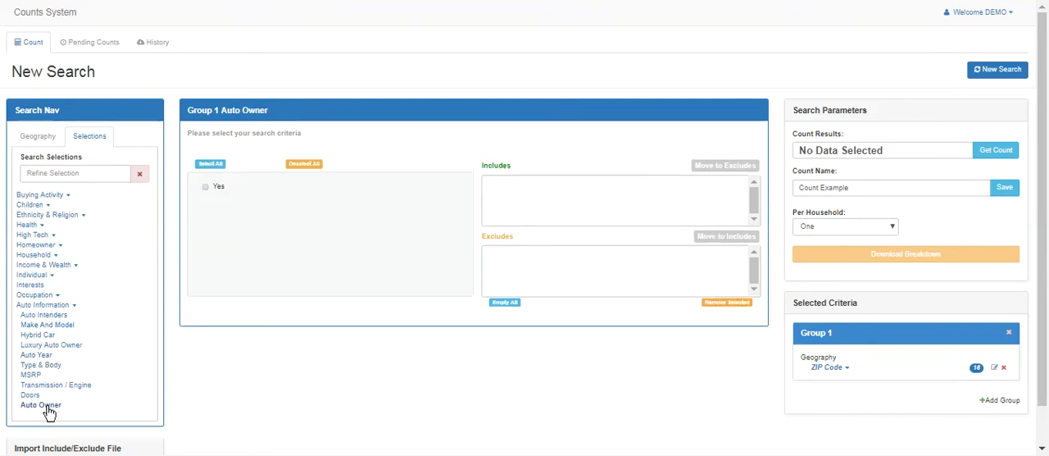
left_click(62, 307)
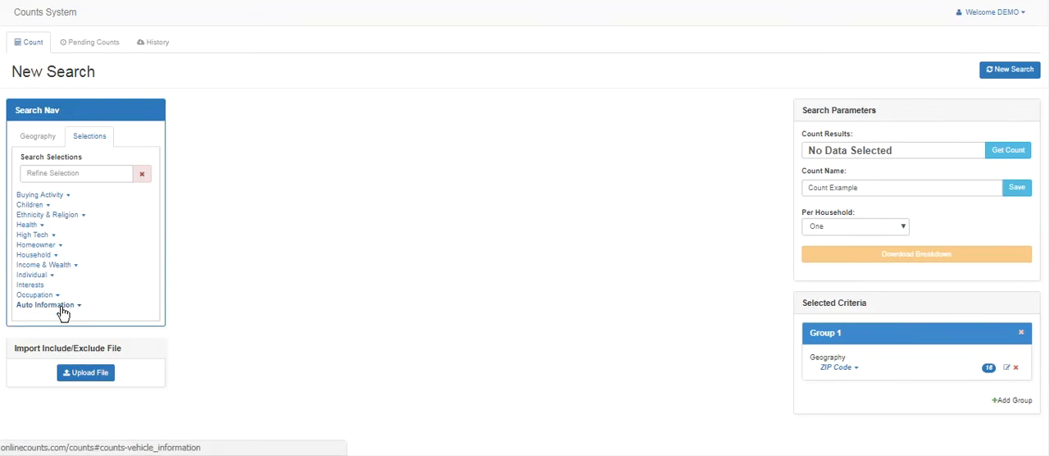
Include ages 25 to 54 from the Individual selections and expand the Age criteria under Group 1
left_click(34, 274)
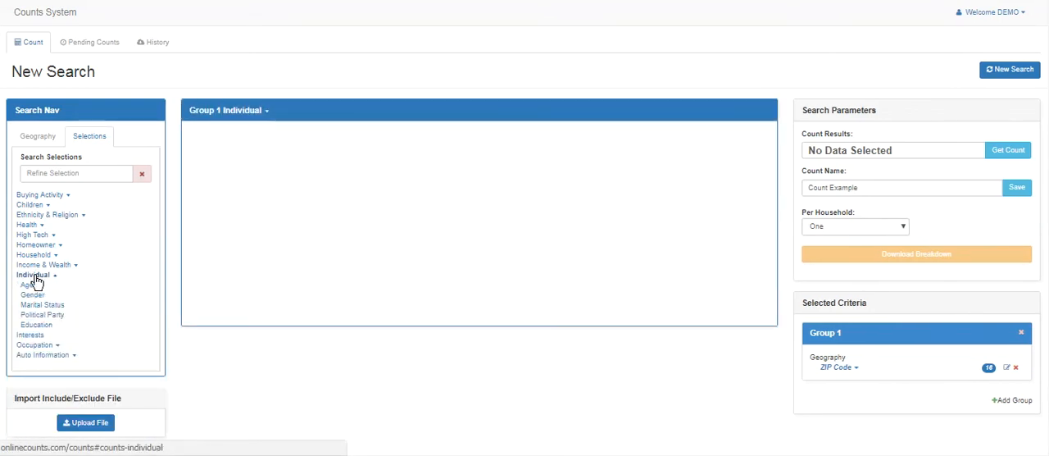
left_click(27, 285)
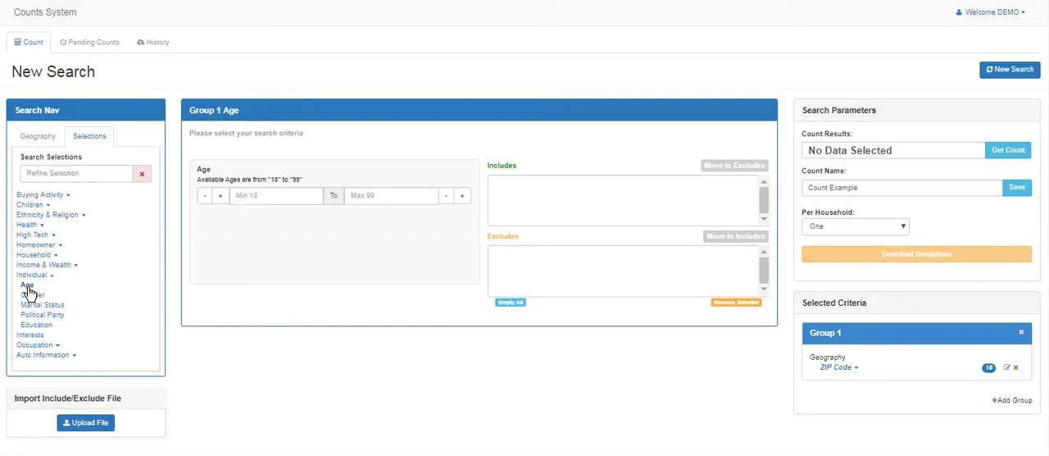
left_click(303, 202)
left_click(386, 195)
type("6")
type("4")
key("Return")
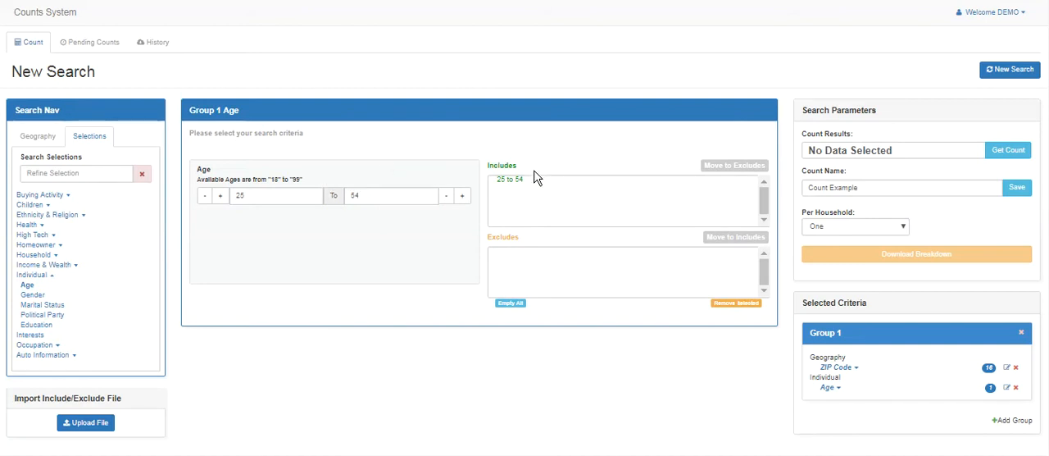
left_click(822, 387)
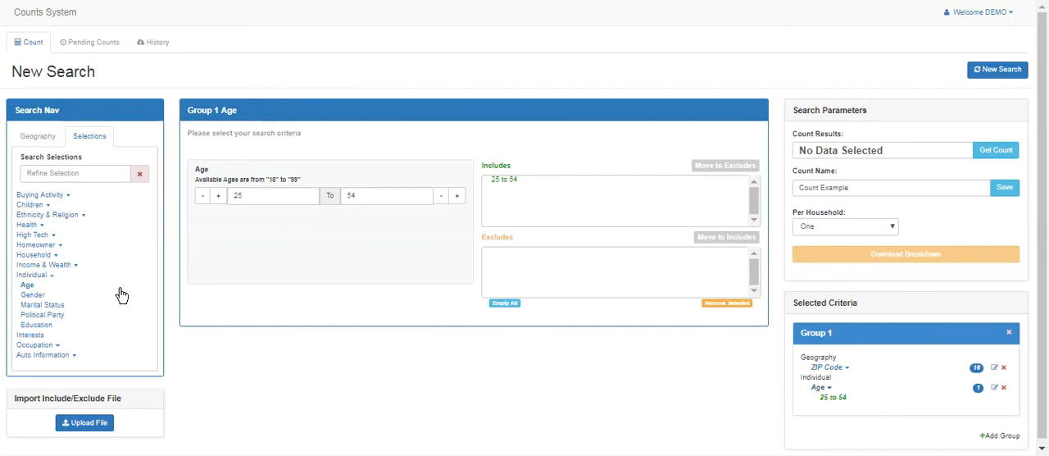
Filter the Interests by "entertain", include Entertainment with all its subcategories, and clear the filter
left_click(30, 337)
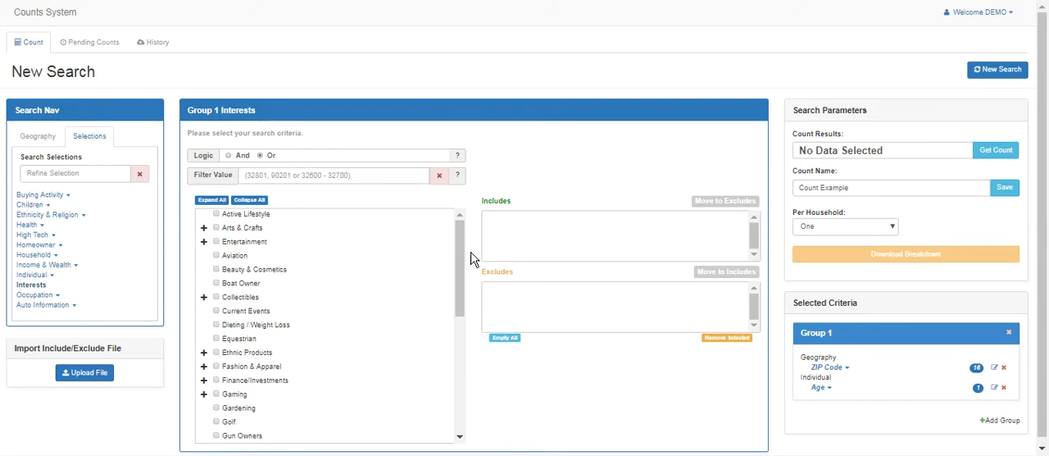
mouse_move(457, 237)
left_mouse_down()
mouse_move(464, 369)
mouse_move(459, 233)
left_mouse_up()
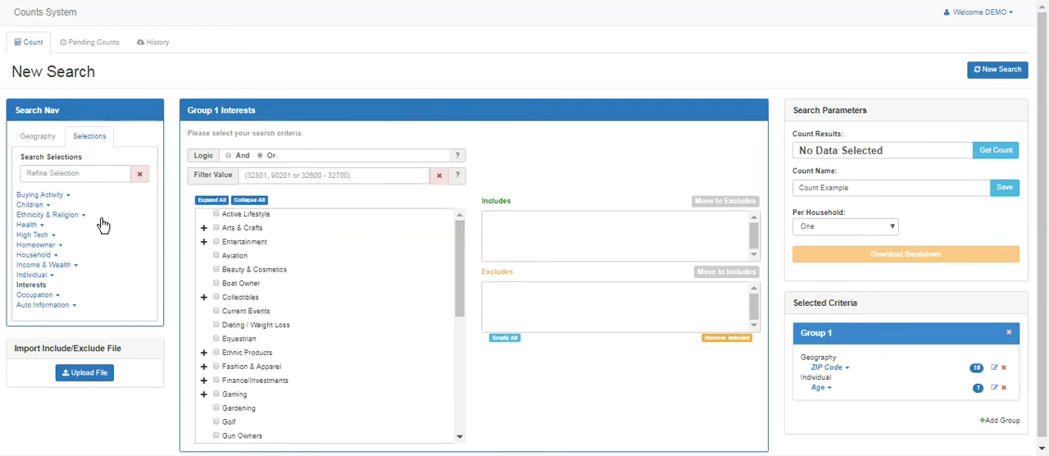
left_click(320, 174)
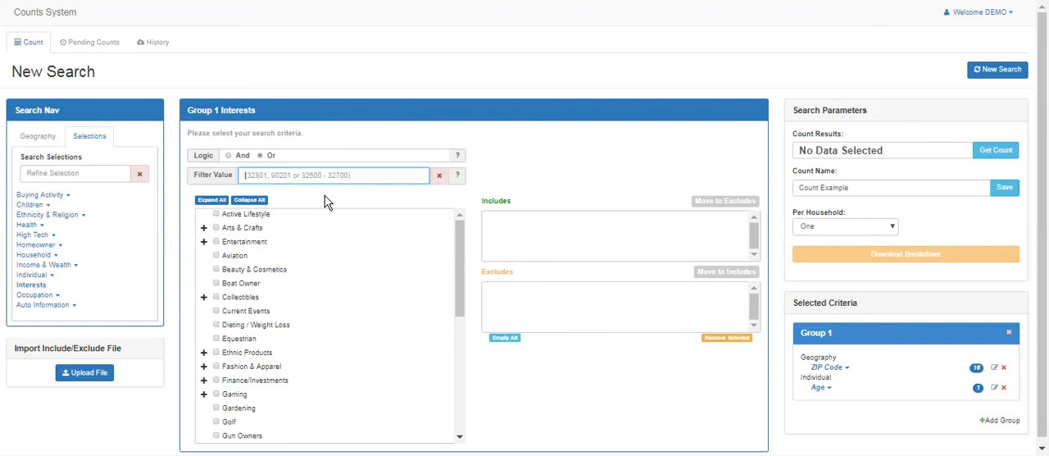
type("entertain")
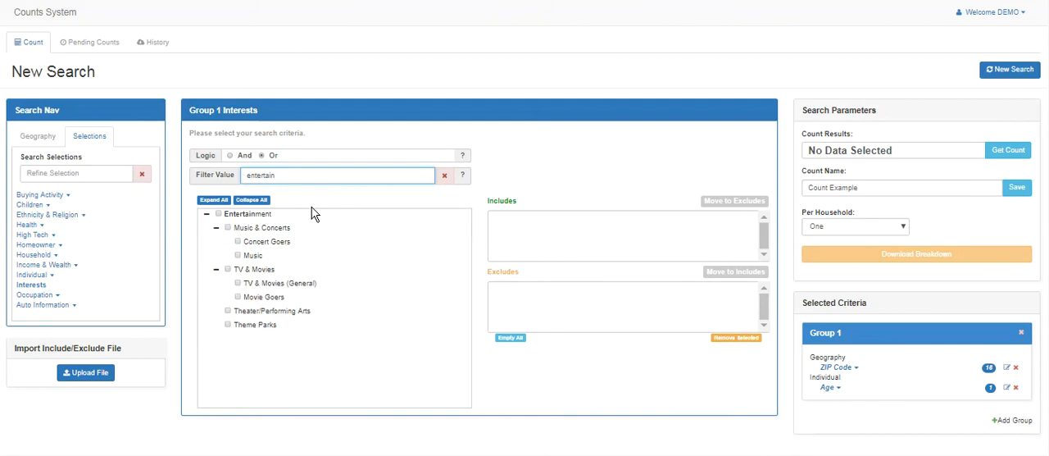
left_click(218, 214)
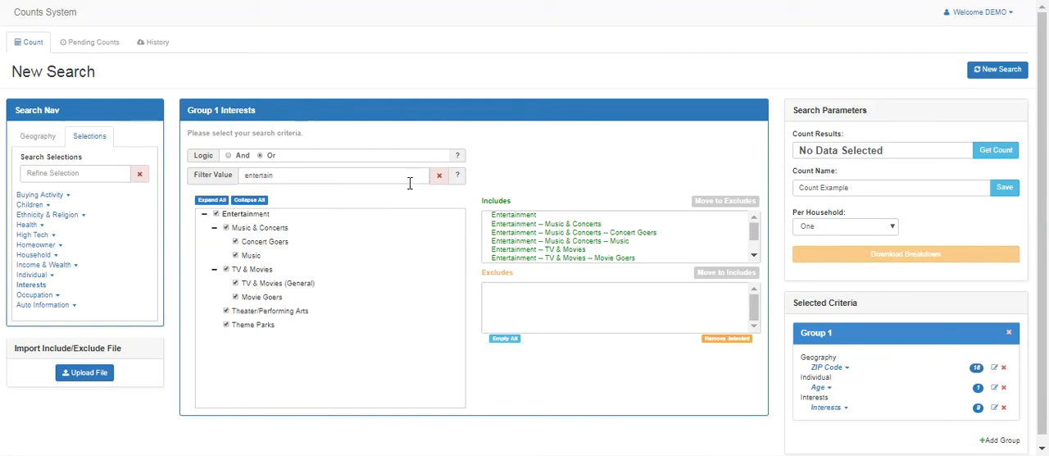
left_click(438, 176)
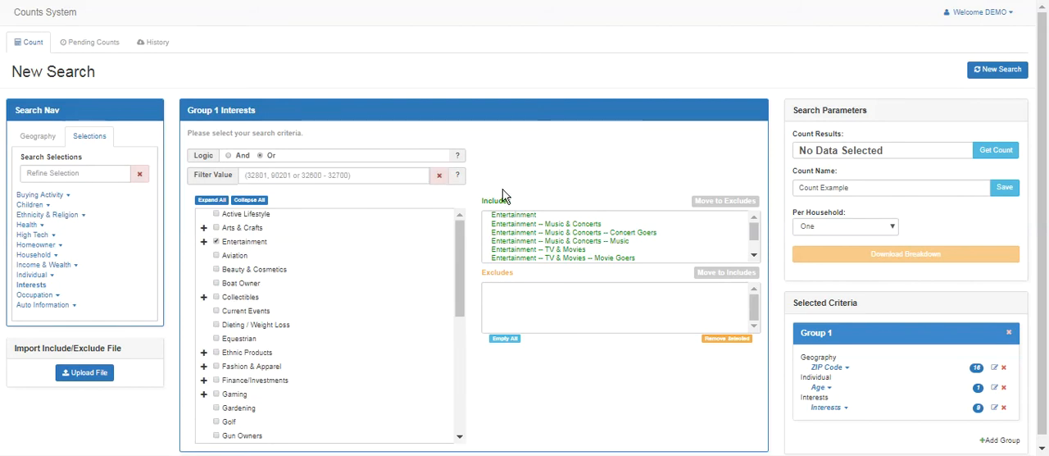
Run the count and review the ZIP Code, Age and Interests criteria under Group 1
left_click(984, 152)
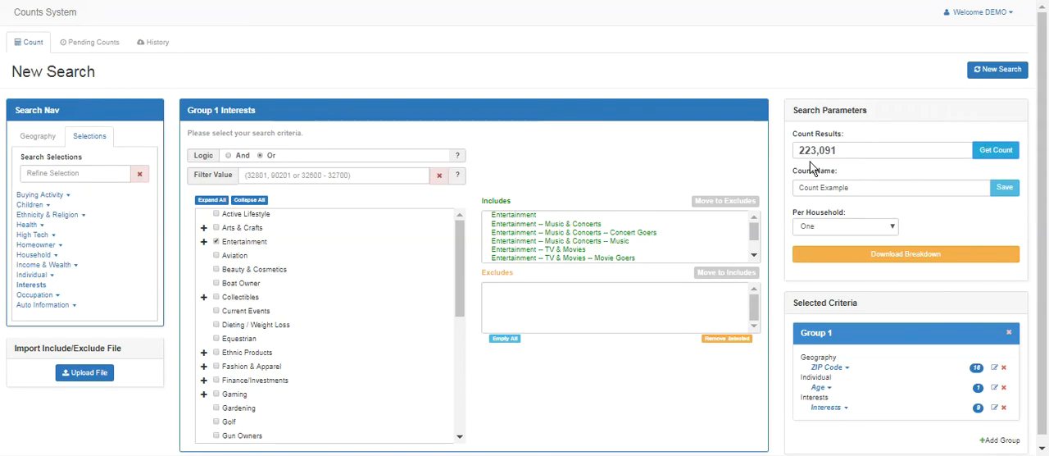
left_click(829, 368)
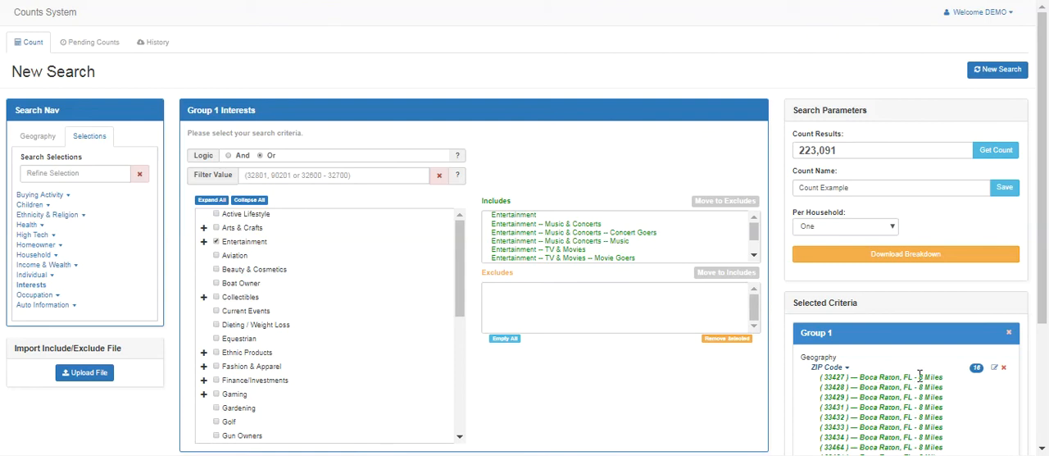
left_click(827, 367)
left_click(819, 390)
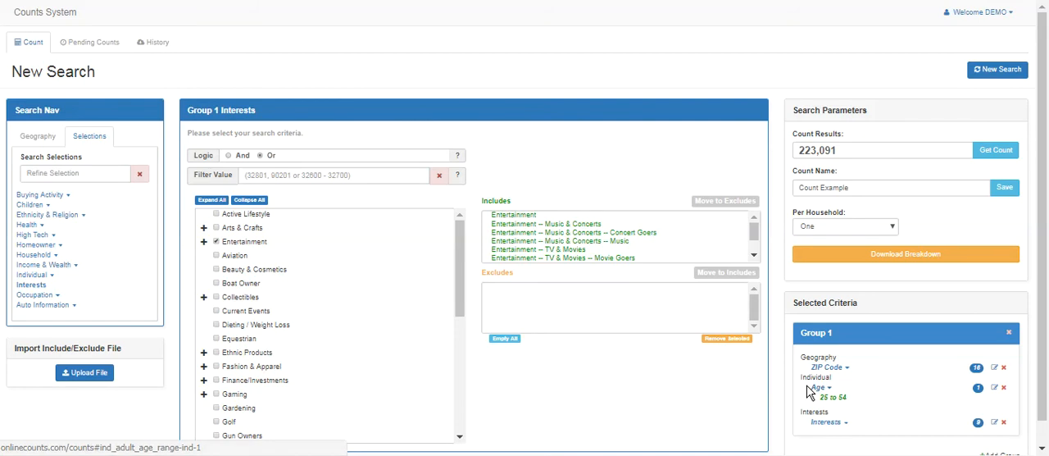
left_click(821, 421)
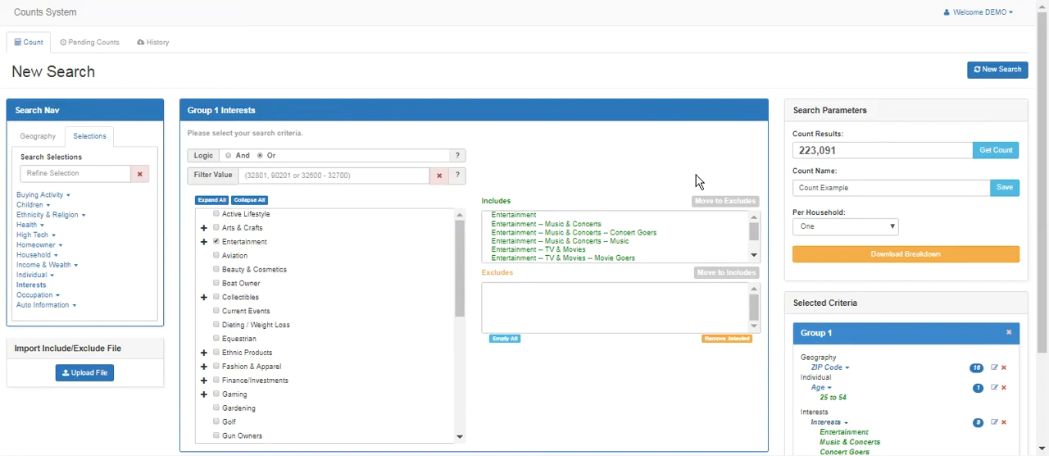
Include every Income range from $60,000 - $69,999 upward, leaving out the lower ranges, and run the count again
left_click(61, 267)
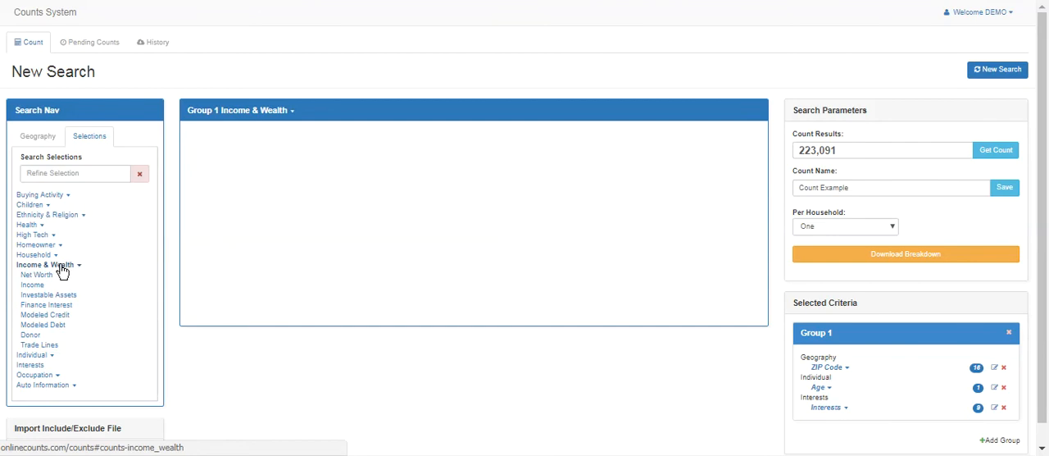
left_click(36, 289)
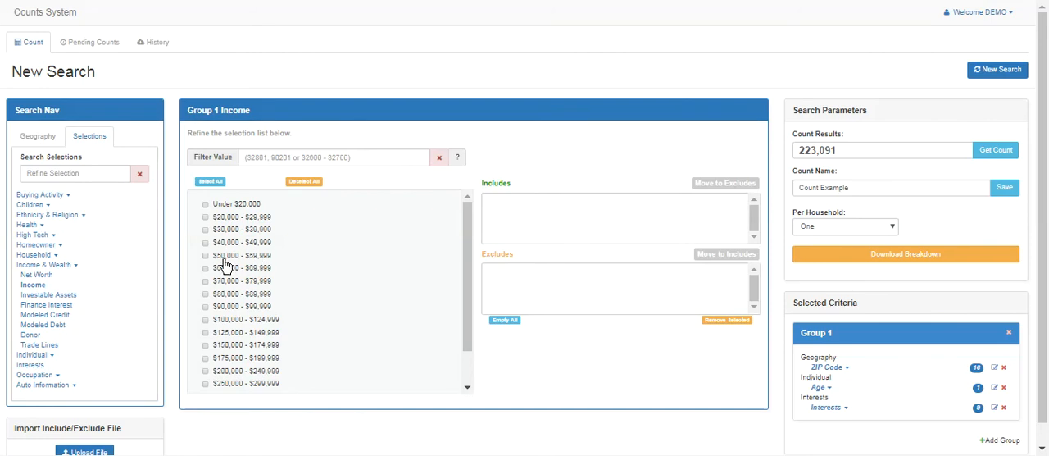
left_click(211, 182)
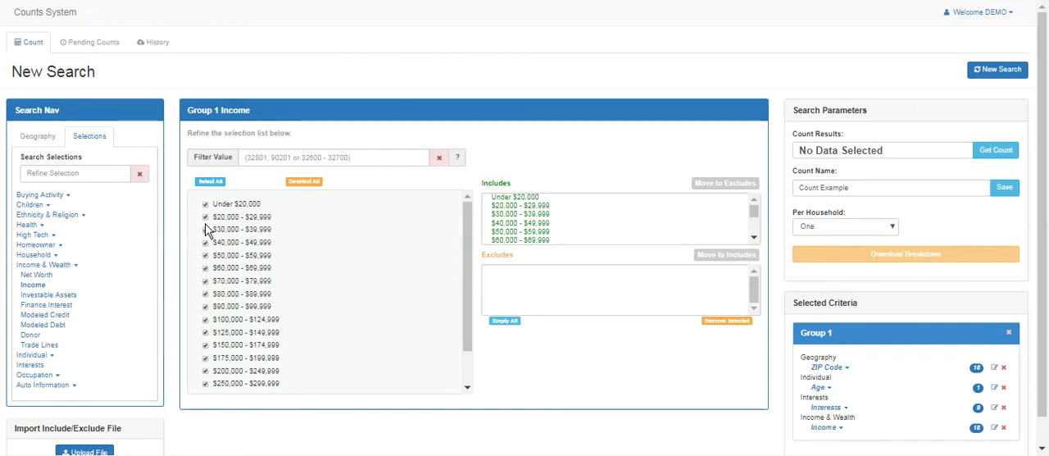
left_click(205, 205)
left_click(206, 231)
left_click(206, 243)
left_click(206, 256)
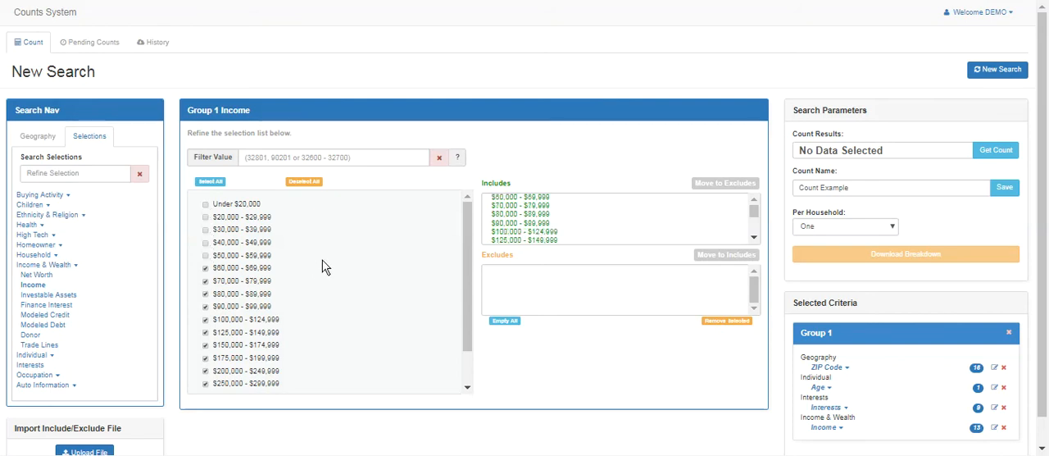
left_click(1000, 159)
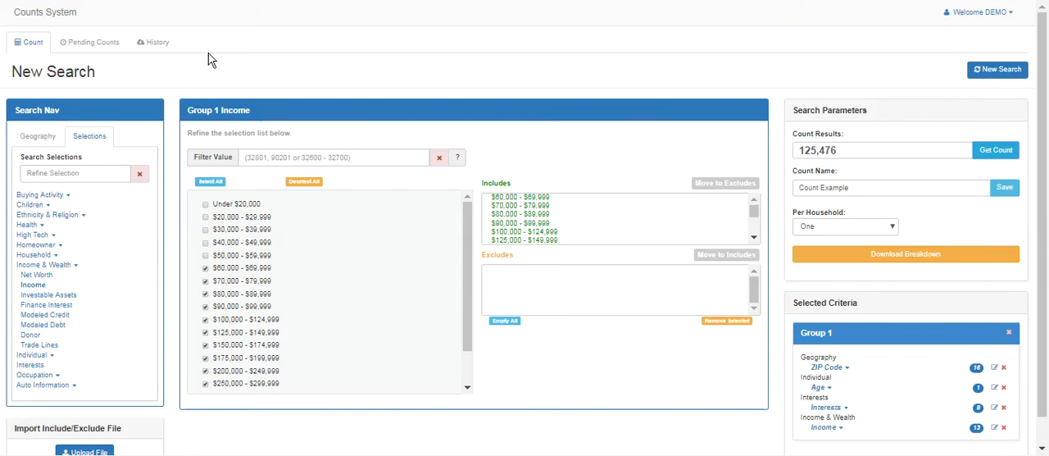
Examine the search history of Count Example, previewing the search criteria of the count and both its versions
left_click(152, 45)
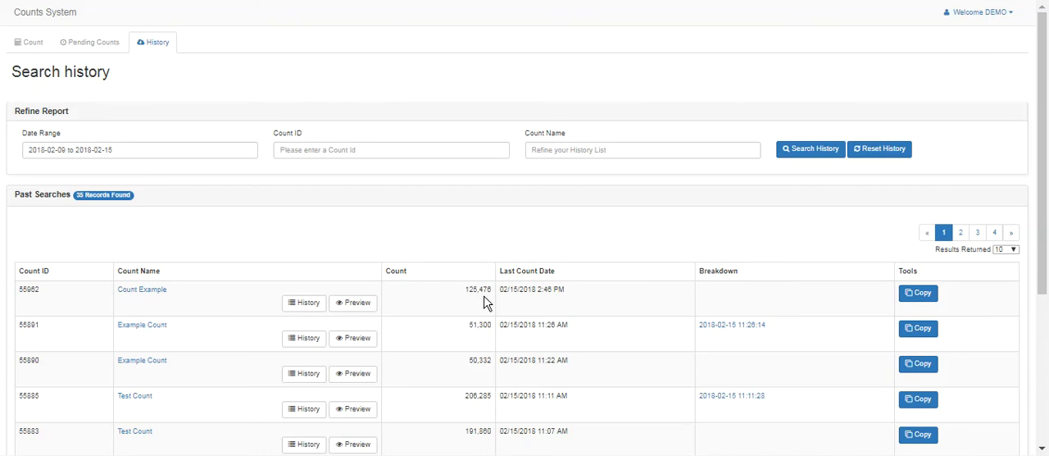
left_click(363, 305)
left_click(307, 303)
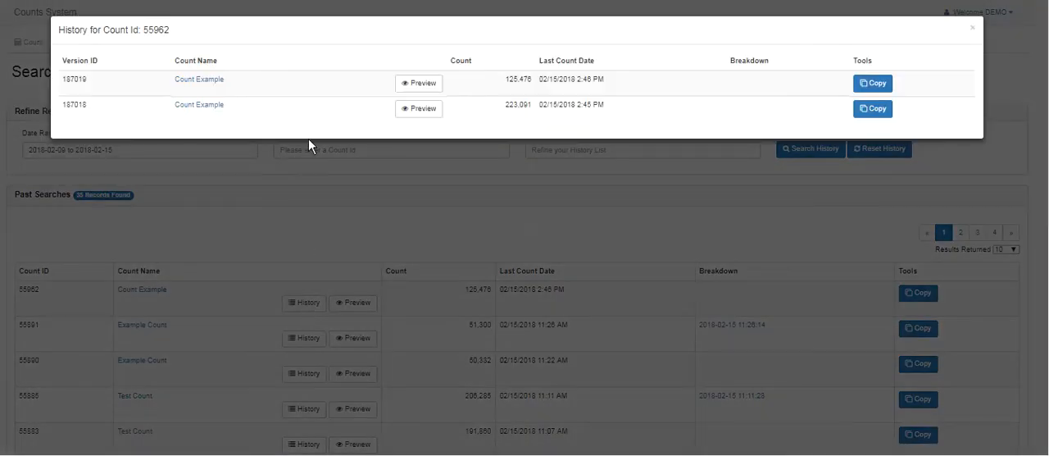
left_click(418, 87)
left_click(417, 111)
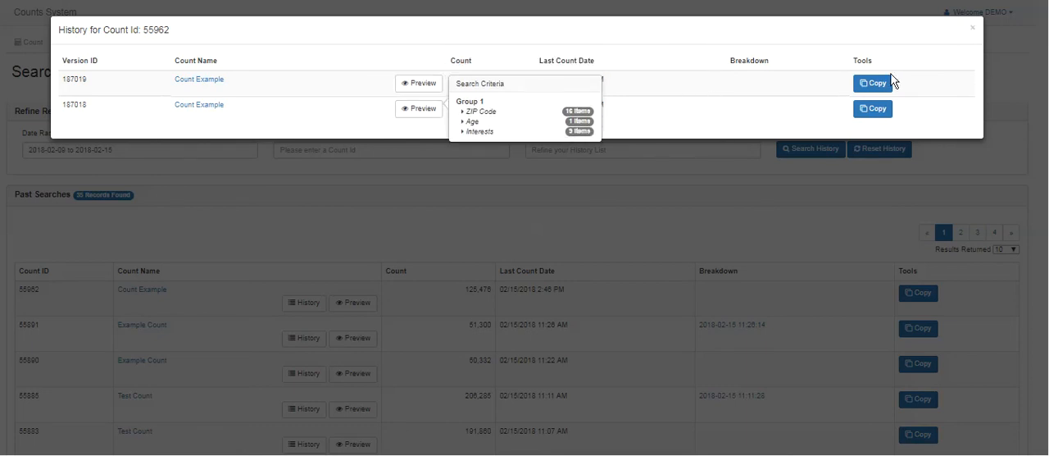
left_click(971, 30)
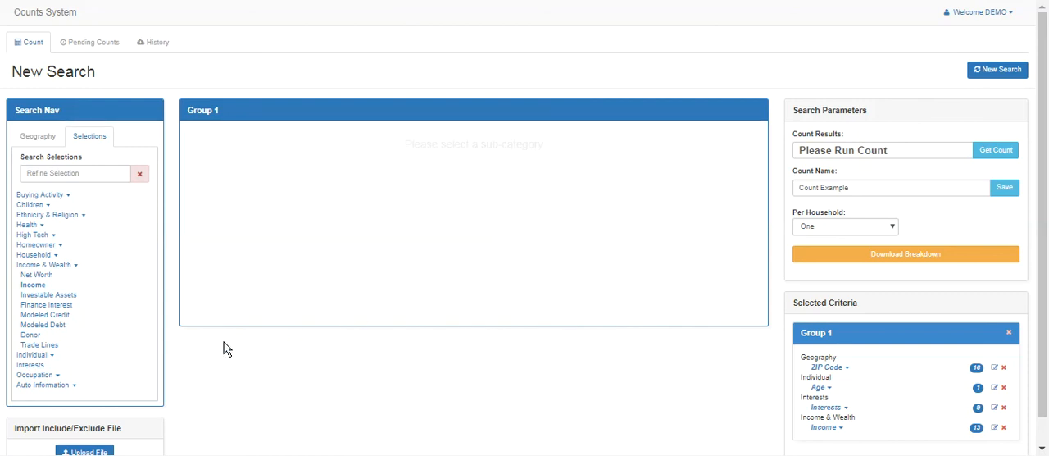
Set the Interests logic to Or, add Beauty & Cosmetics and Golf to the included interests, and run the count
left_click(25, 368)
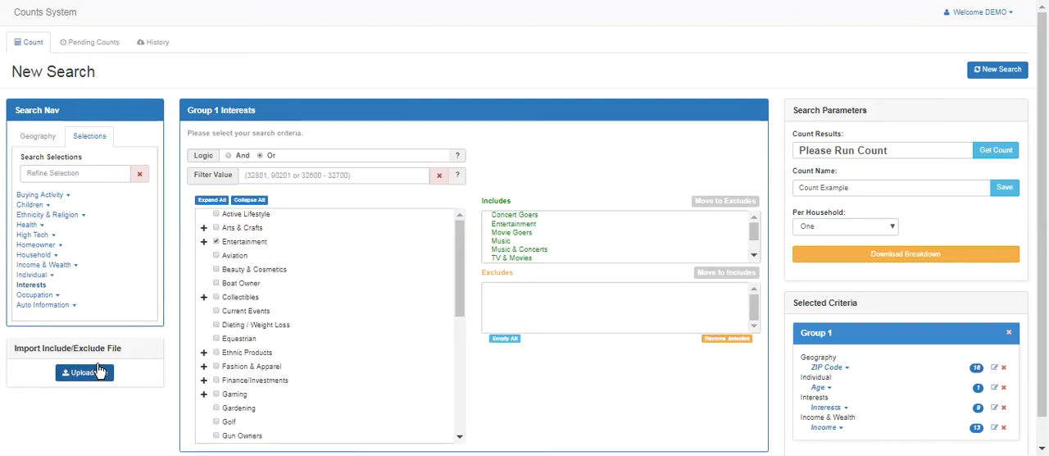
left_click(261, 155)
left_click(217, 270)
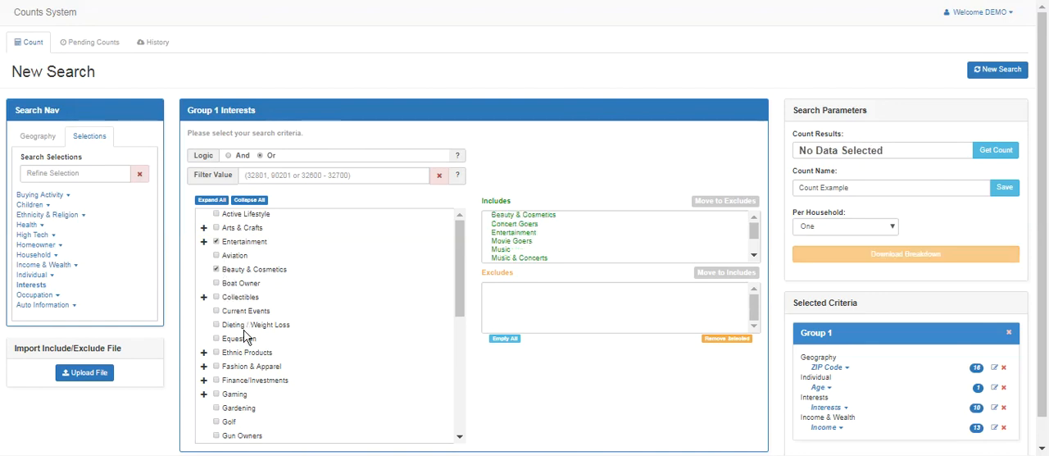
left_click(217, 422)
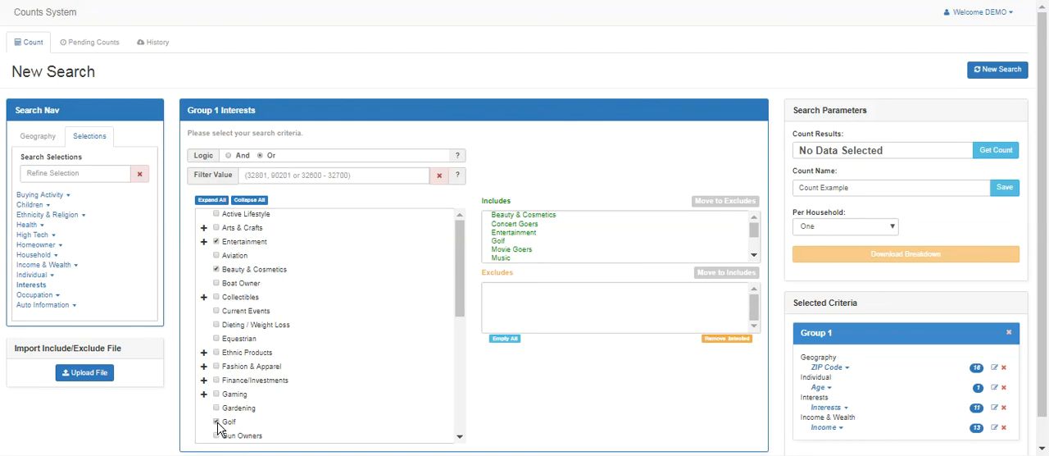
left_click(981, 150)
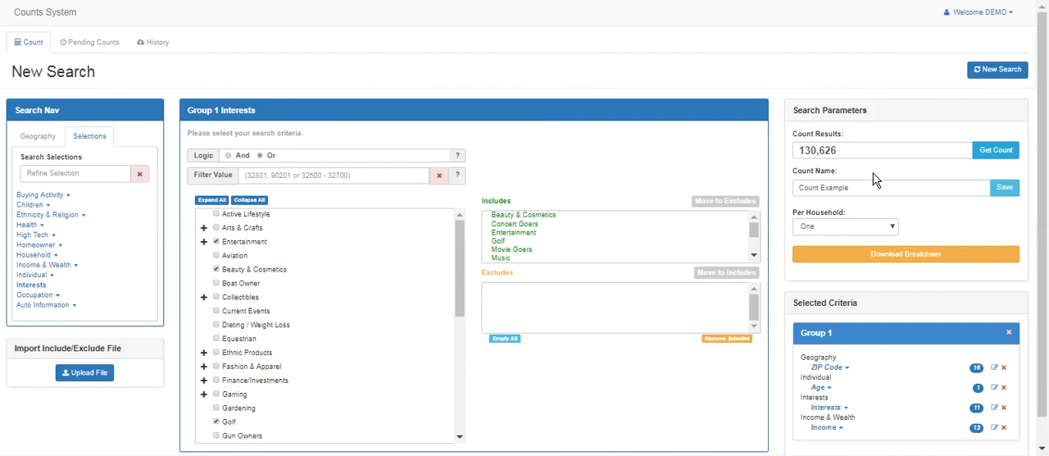
Export a GeoSummary breakdown of the count and download the newest Count Example breakdown from the search history
left_click(907, 259)
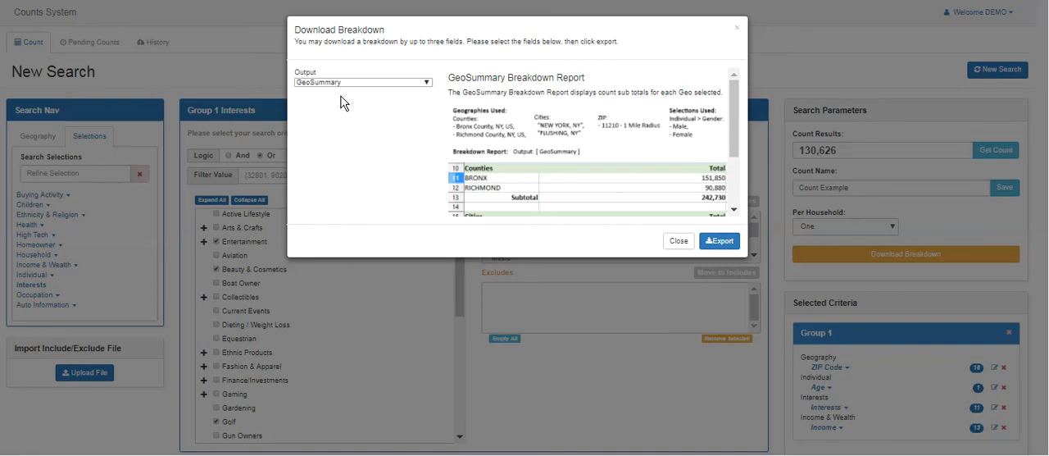
left_click(721, 241)
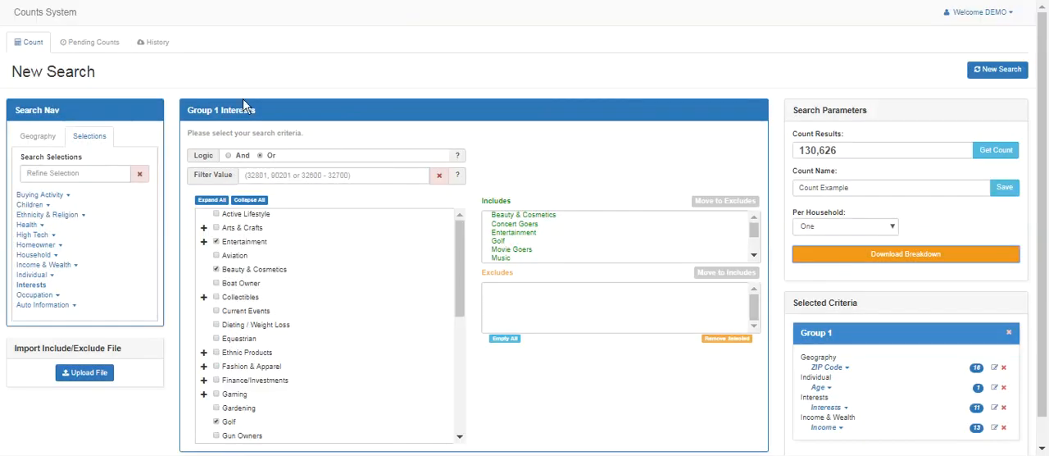
left_click(146, 48)
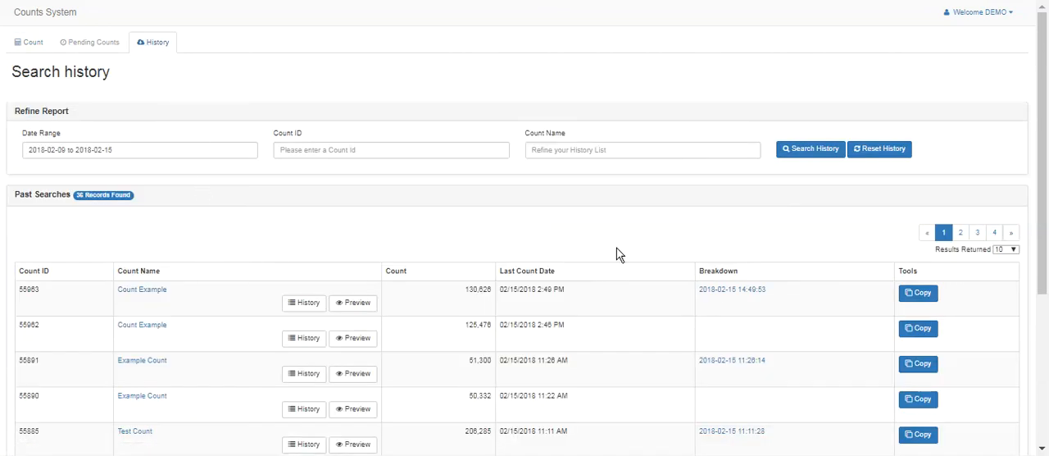
left_click(746, 296)
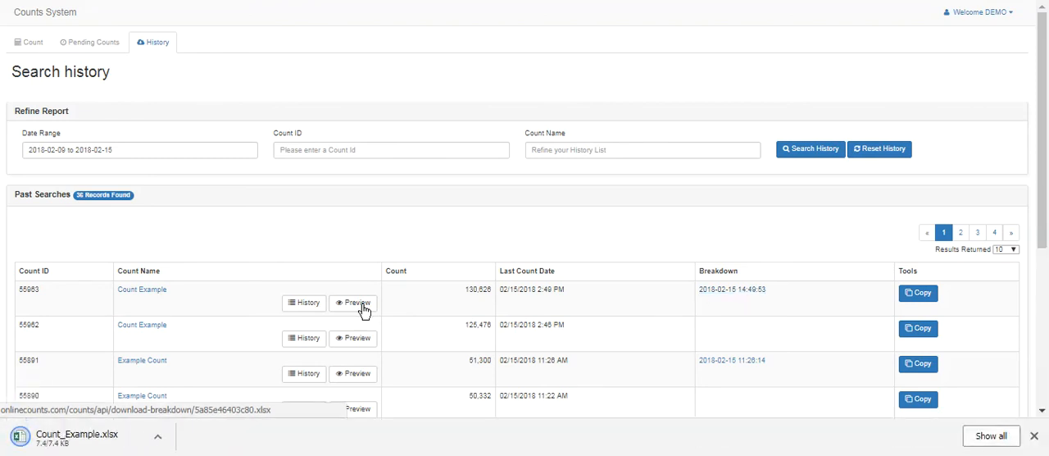
Open Count_Example.xlsx in Excel, examine its Geography and Selections entries, and return to the count in the Counts System
left_click(62, 444)
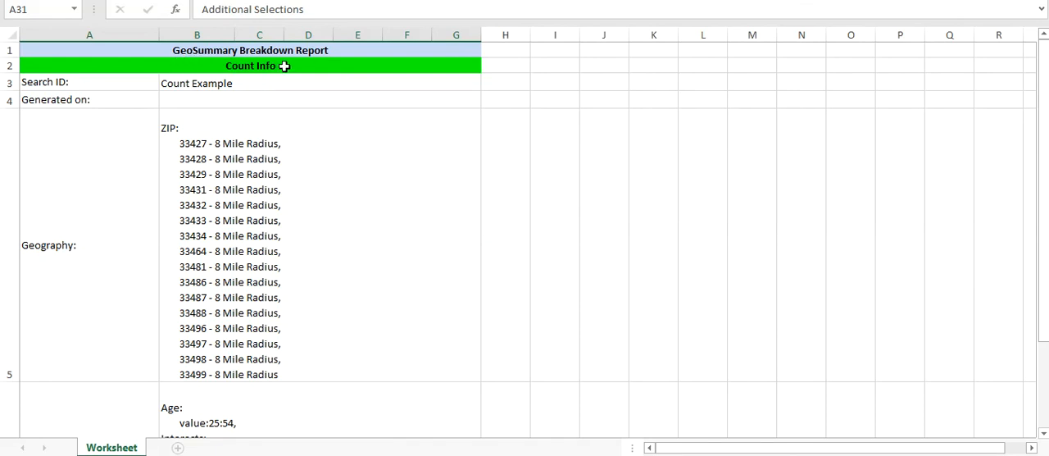
left_click(303, 157)
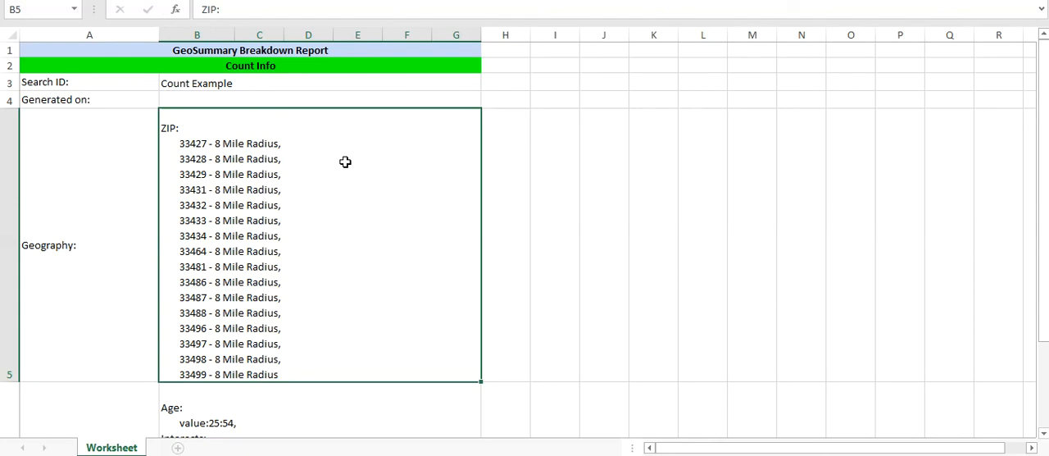
key("Down")
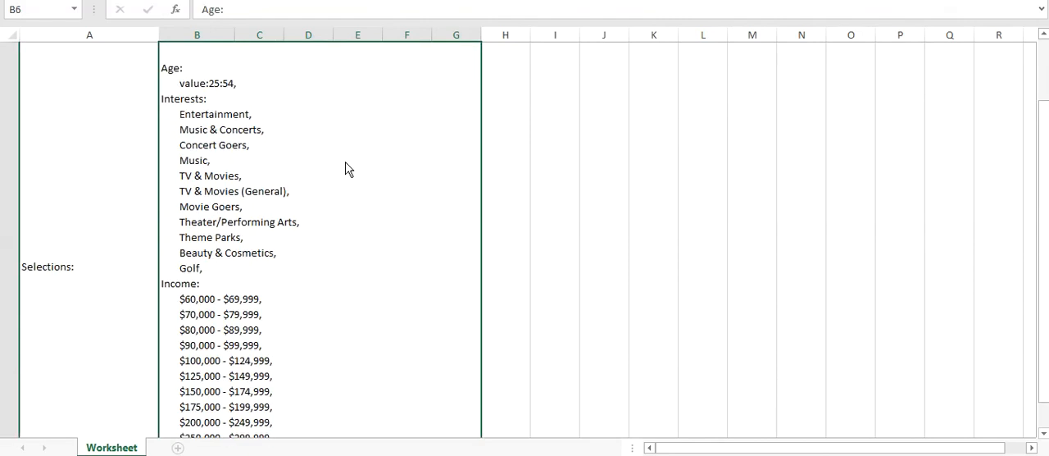
key("Down")
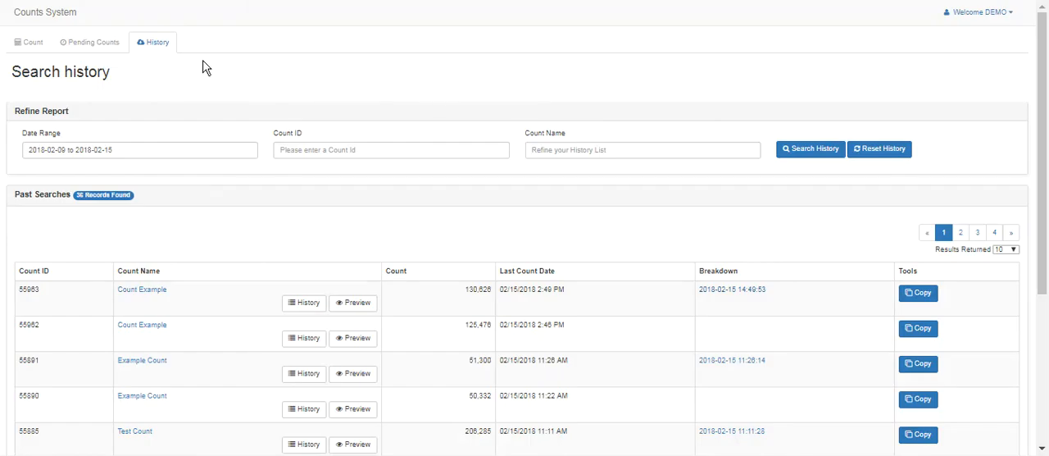
left_click(26, 44)
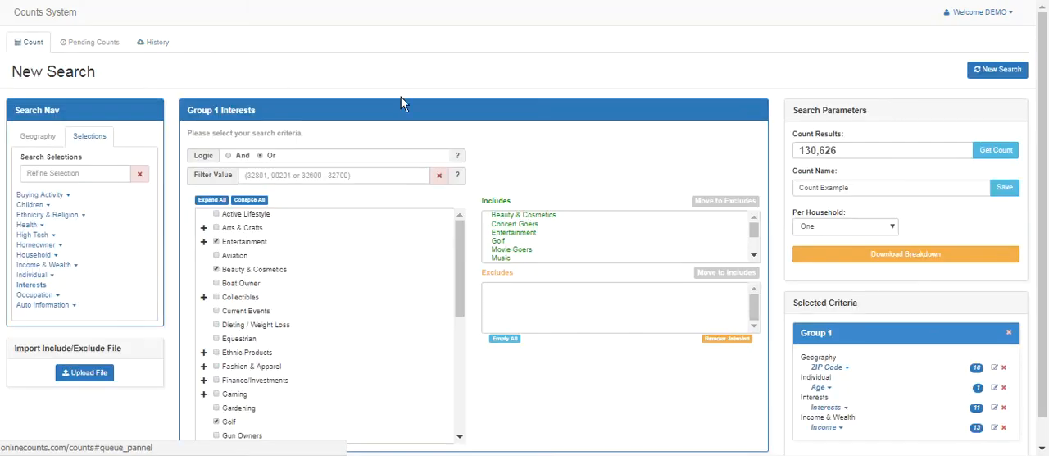